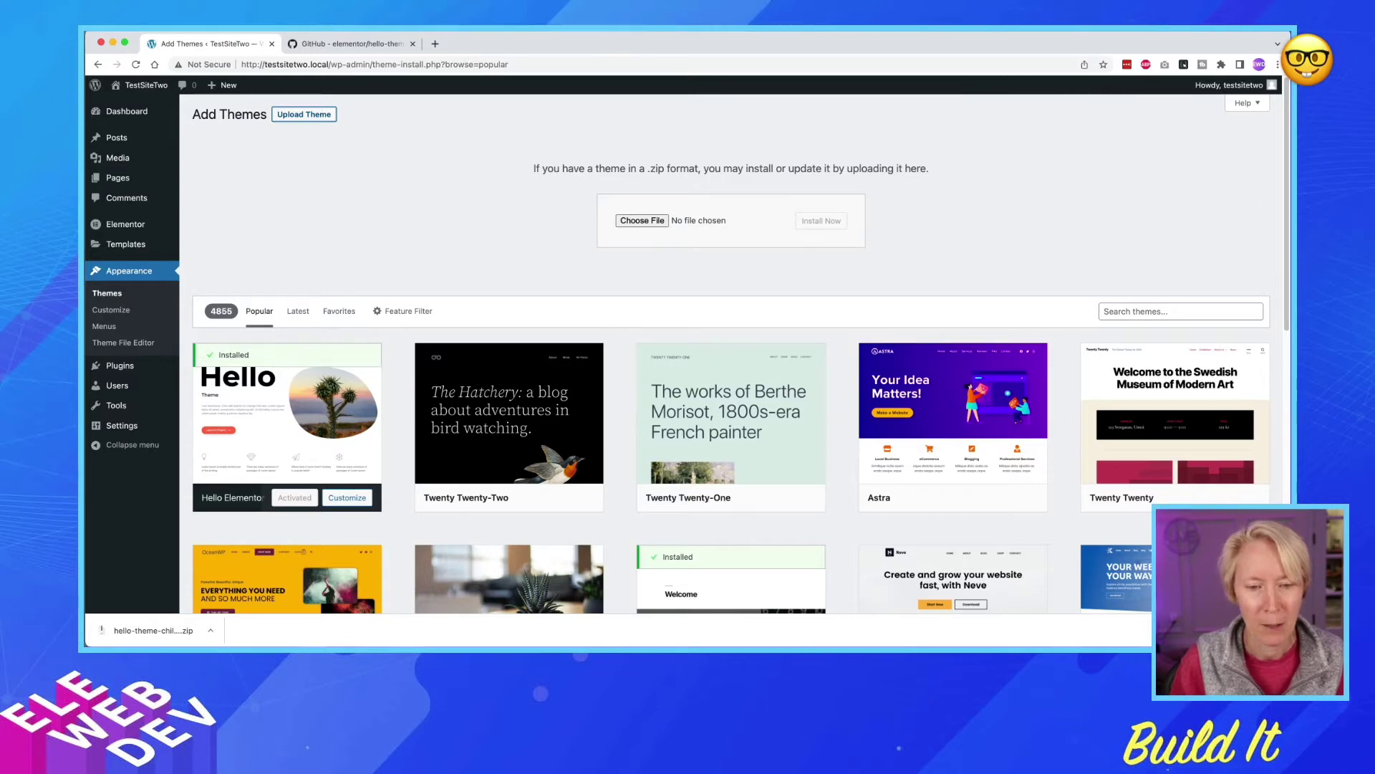
{"action": "left_click", "coordinate": [108, 294]}
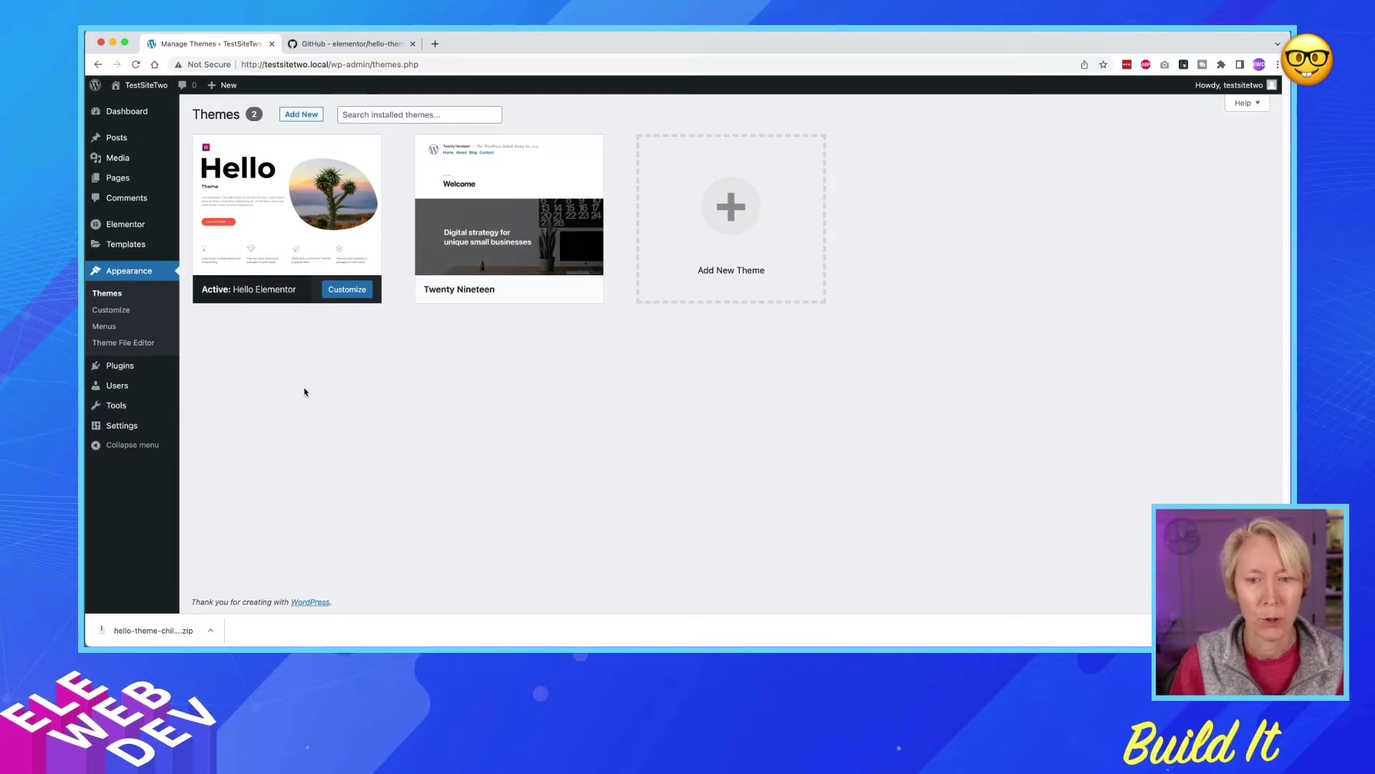
{"action": "mouse_move", "coordinate": [261, 215]}
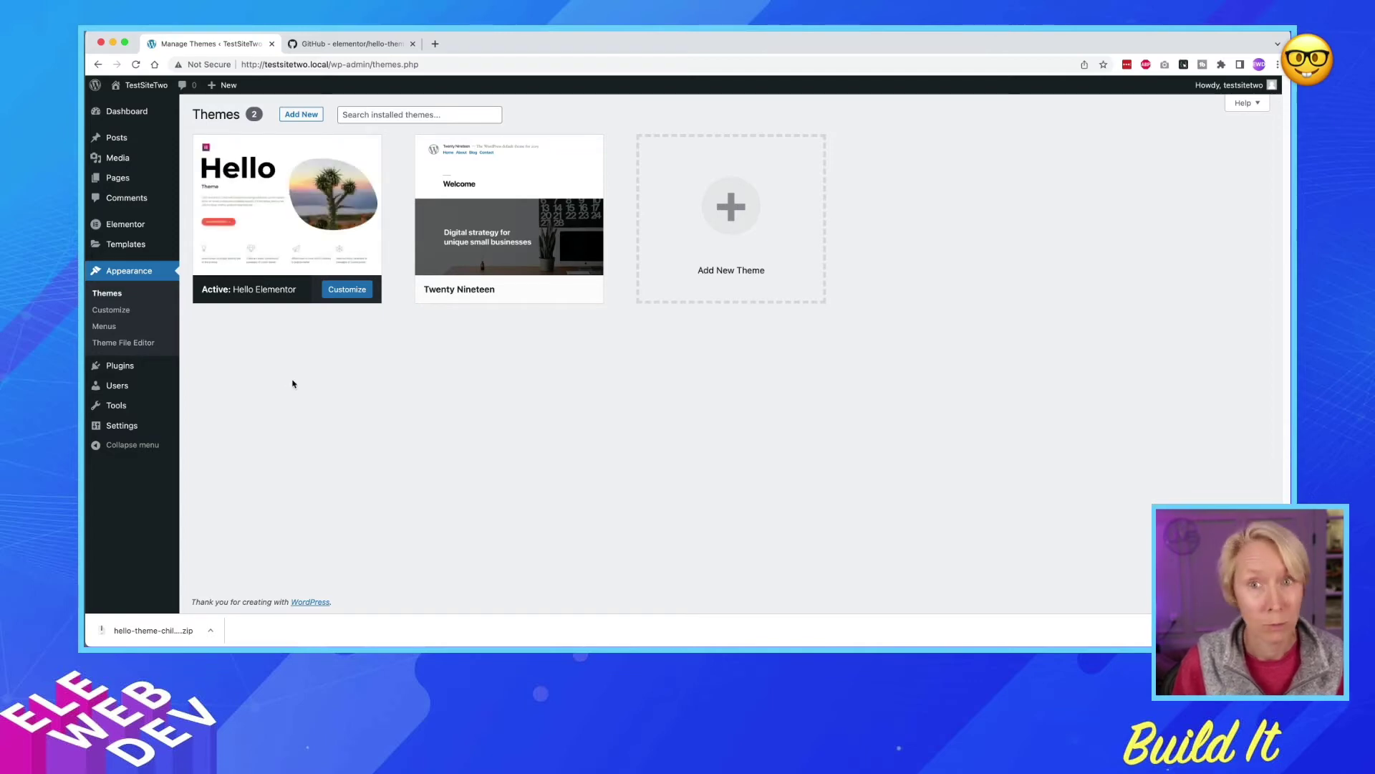
{"action": "left_click", "coordinate": [360, 45]}
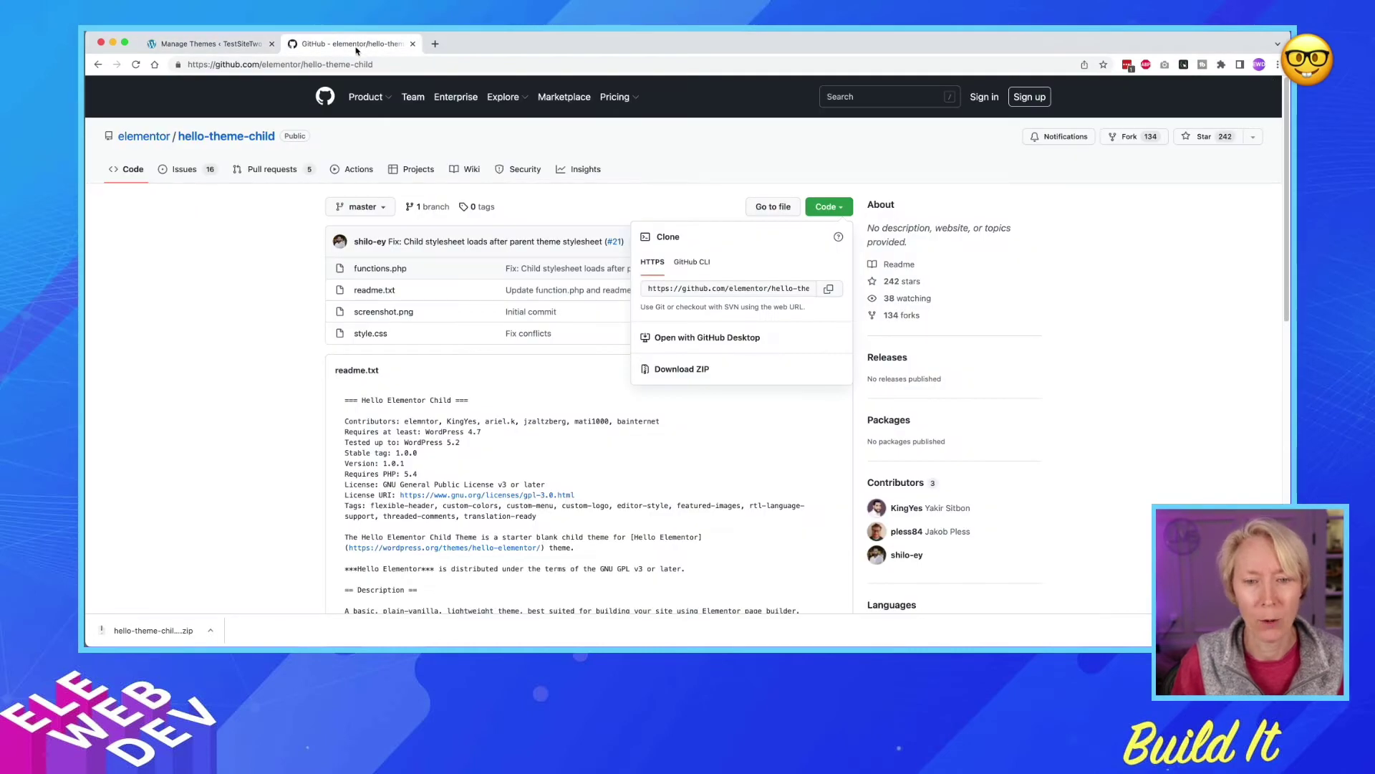
{"action": "left_click", "coordinate": [229, 80]}
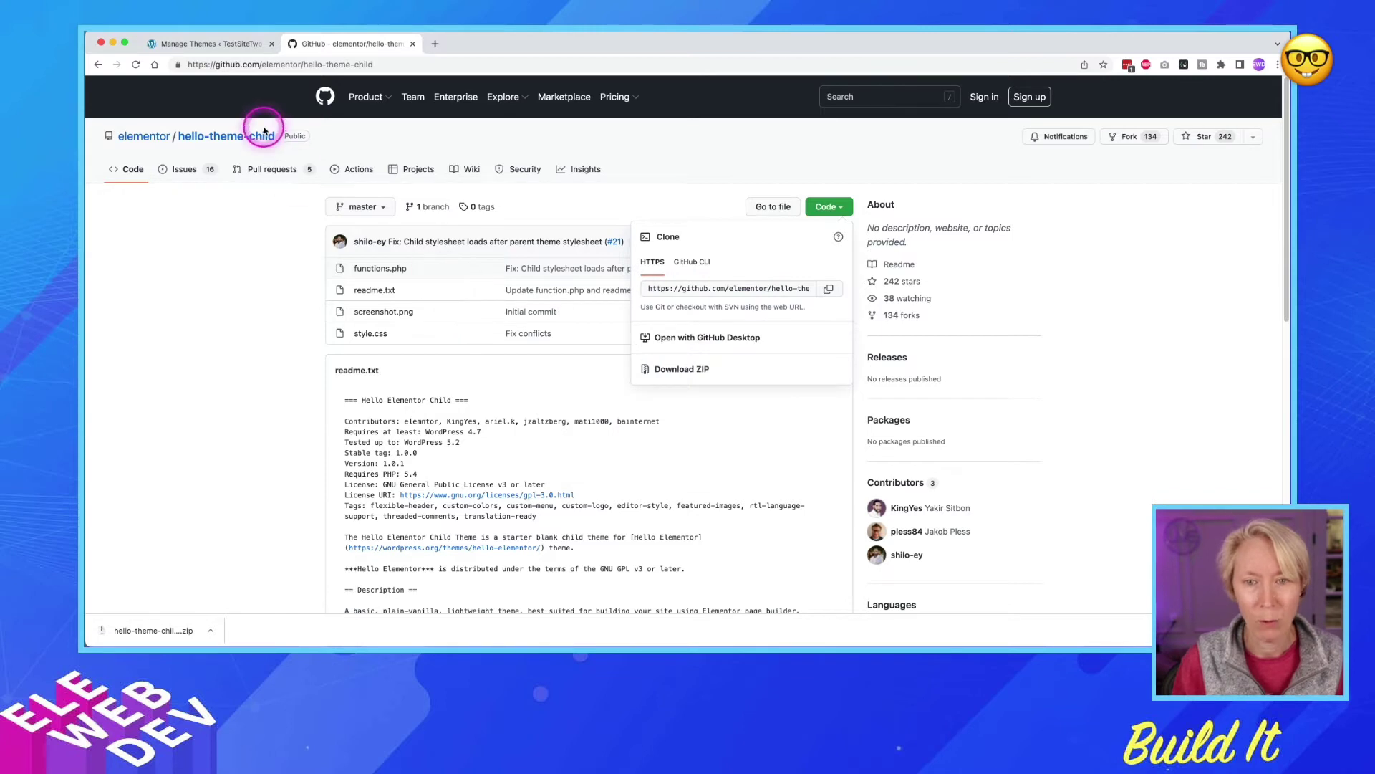
{"action": "left_click", "coordinate": [229, 46]}
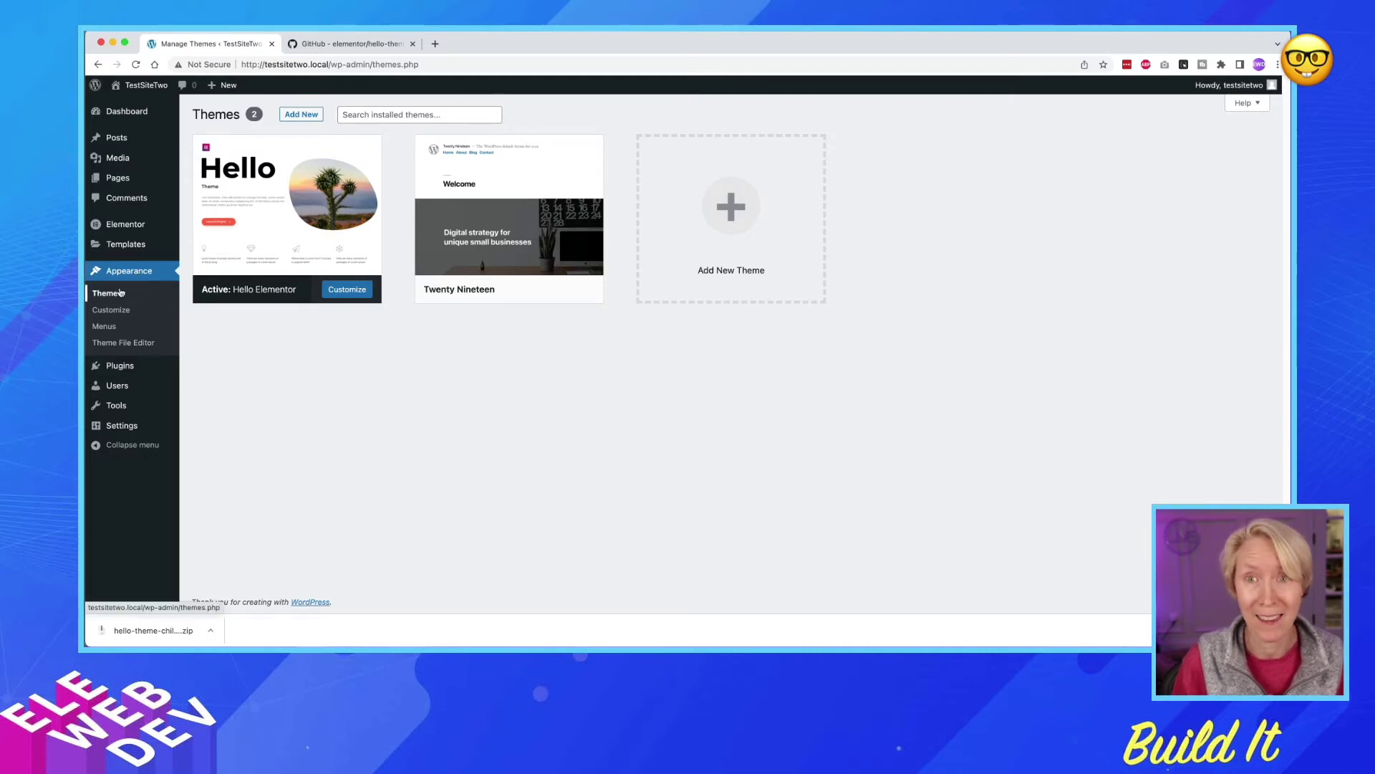
Upload hello-theme-child-master.zip as a new theme and install it.
{"action": "left_click", "coordinate": [299, 115]}
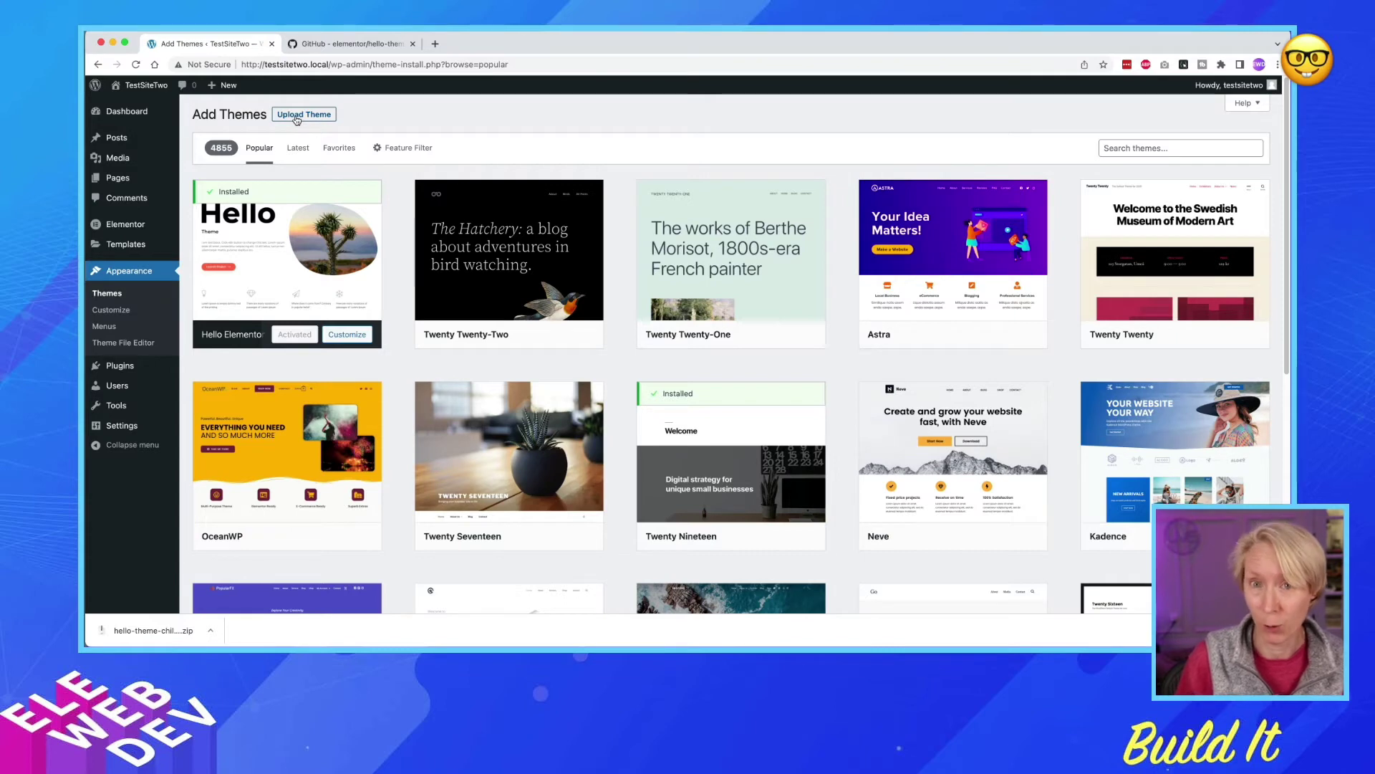
{"action": "left_click", "coordinate": [297, 117]}
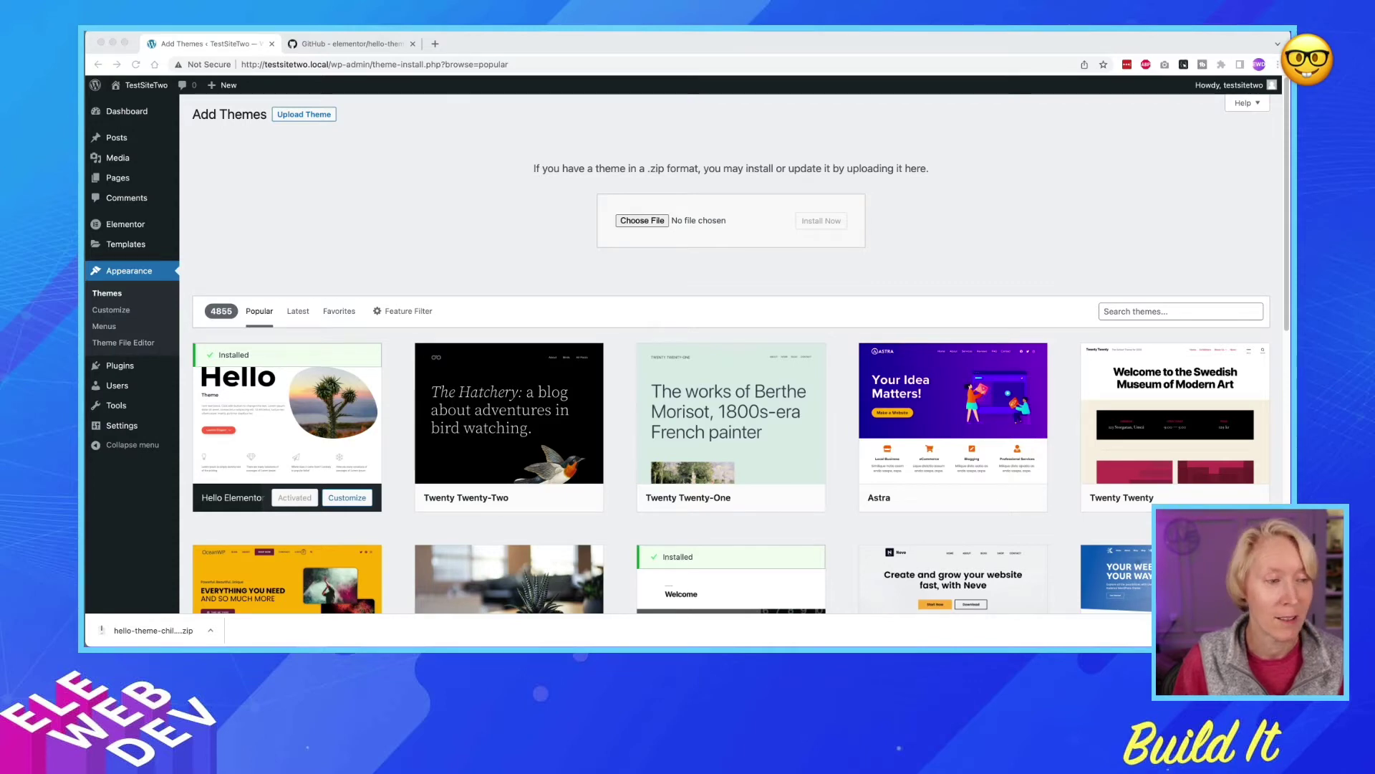
{"action": "left_click_drag", "start_coordinate": [153, 631], "coordinate": [647, 221]}
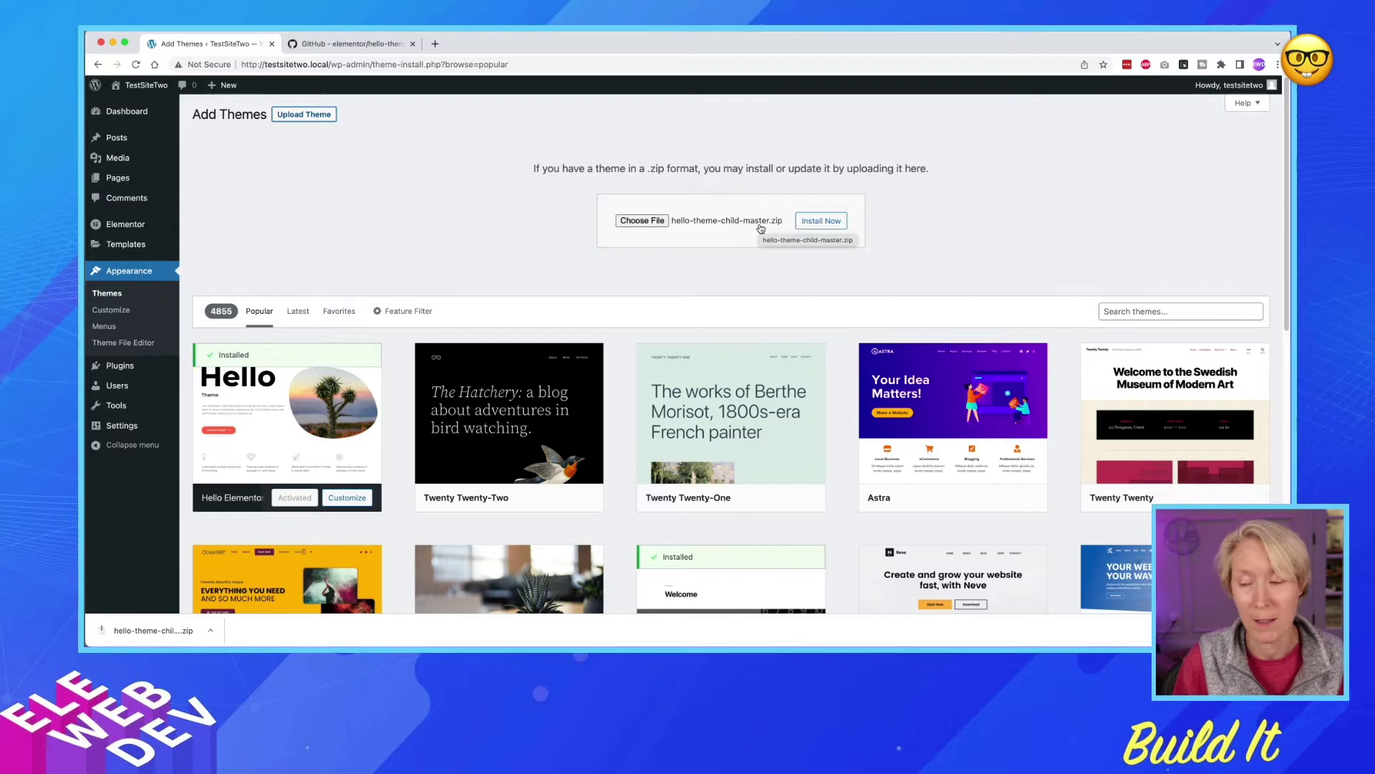
{"action": "left_click", "coordinate": [816, 224]}
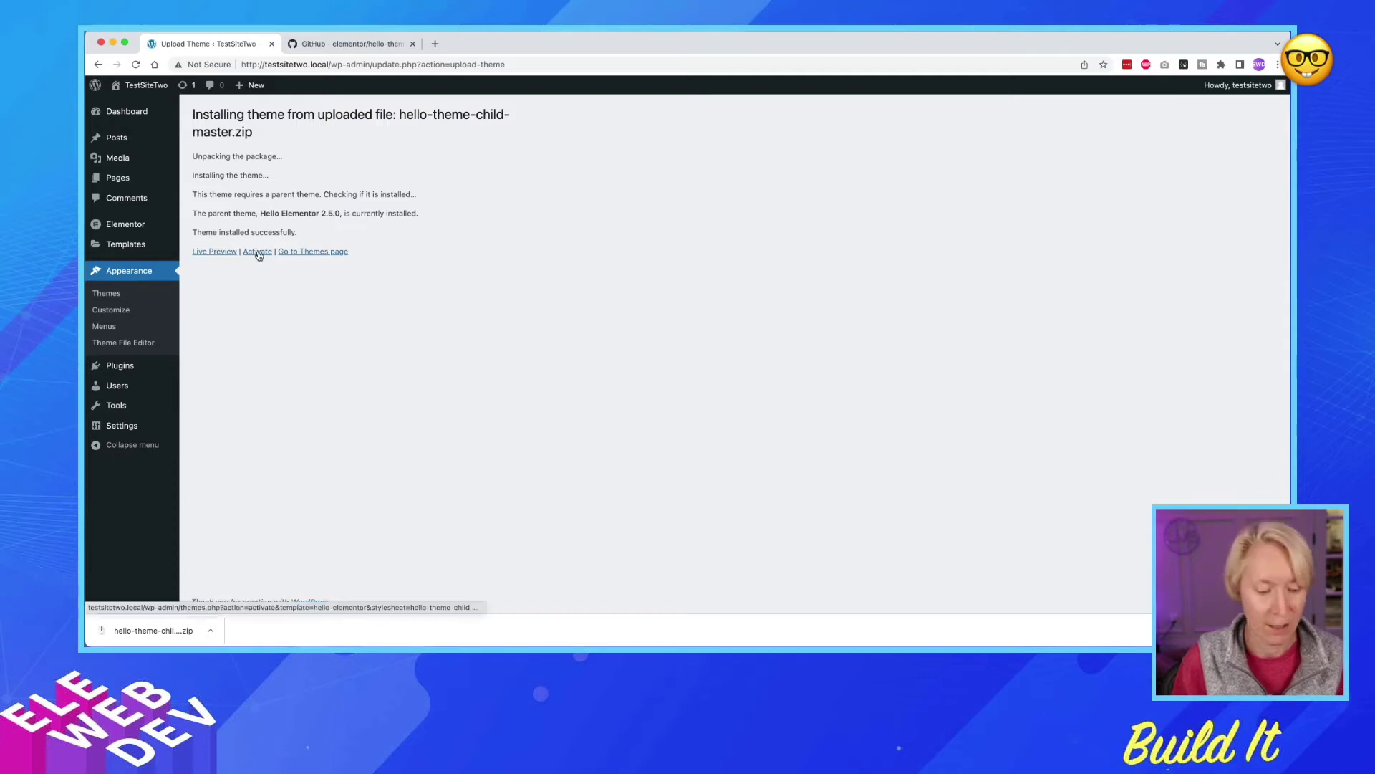
Activate the newly installed Hello Elementor Child theme.
{"action": "left_click", "coordinate": [258, 254]}
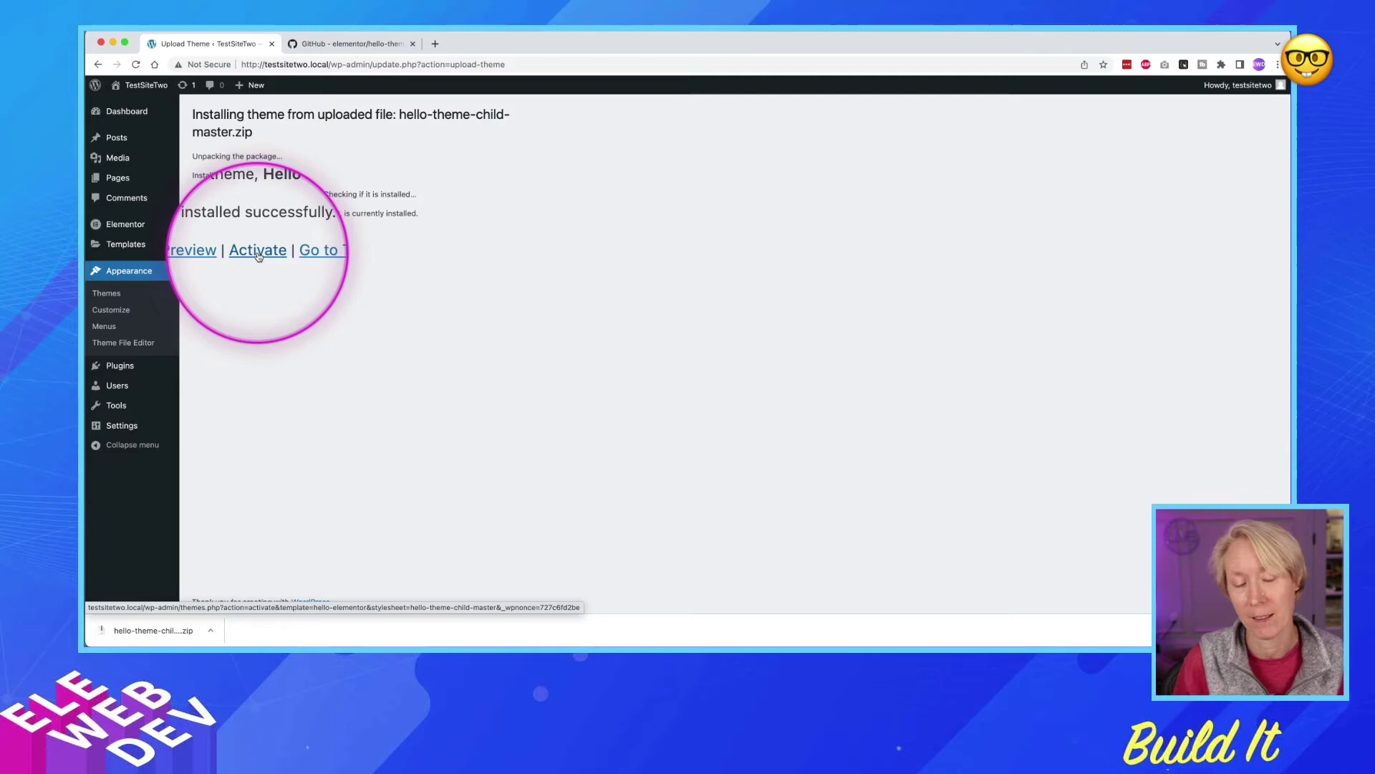
{"action": "left_click", "coordinate": [258, 254]}
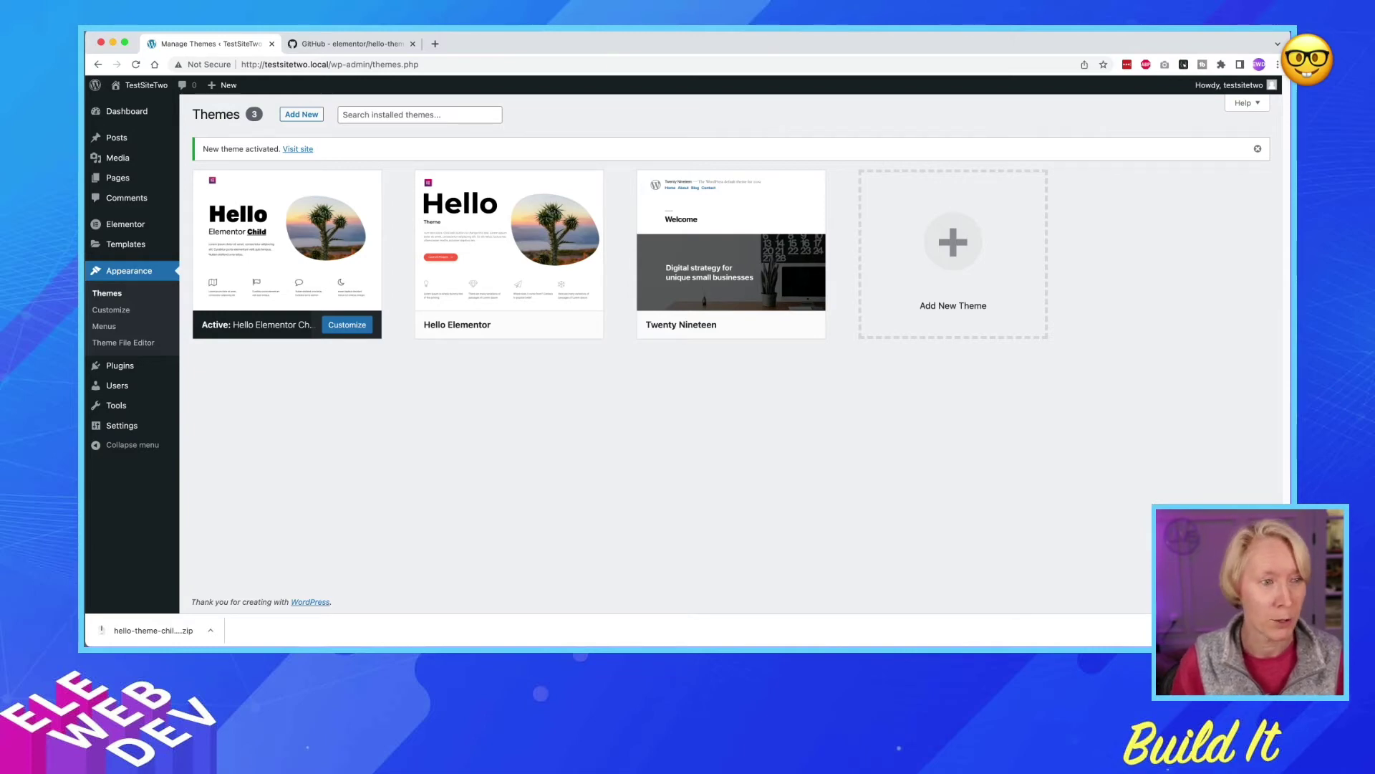
{"action": "key", "text": "super+Tab"}
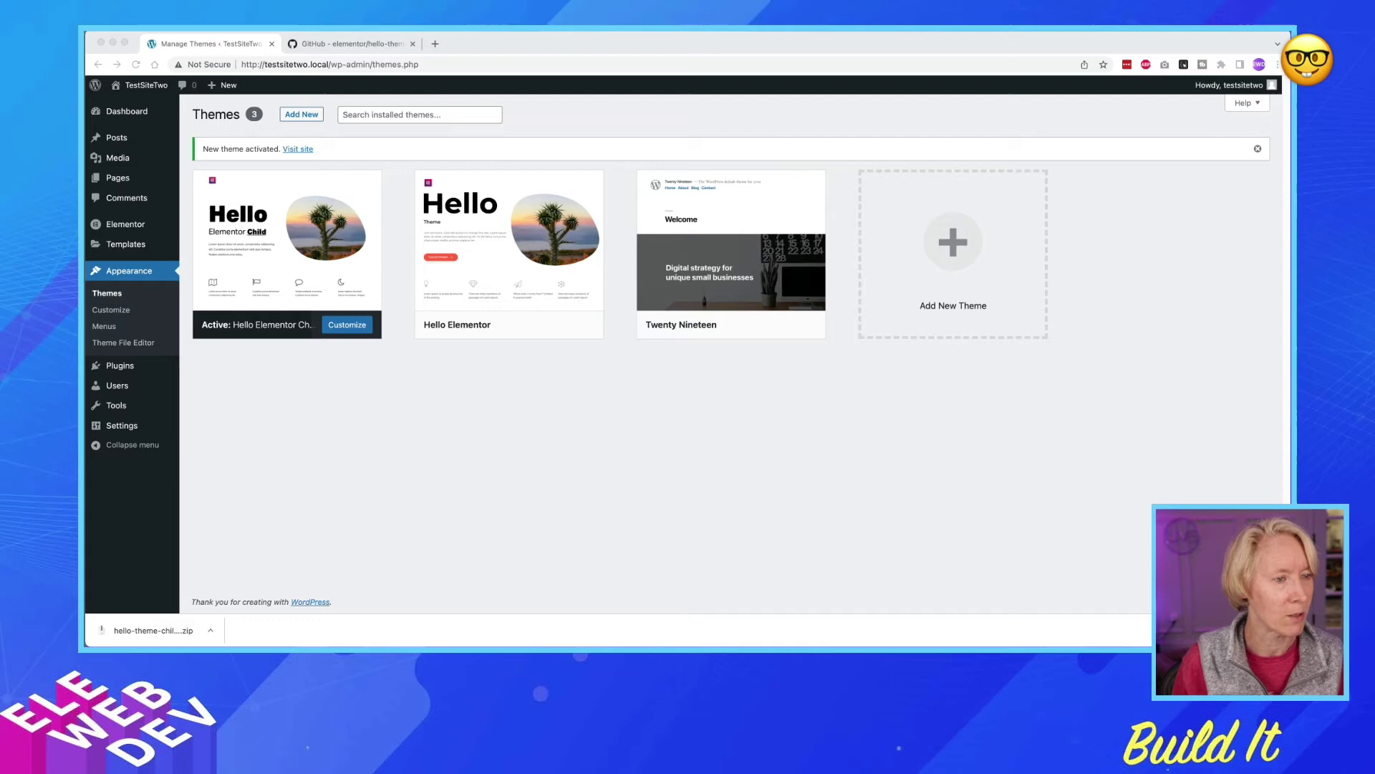
Bring the Finder window showing the Local Sites folder to the front after checking the Local app.
{"action": "left_click_drag", "start_coordinate": [0, 248], "coordinate": [591, 256]}
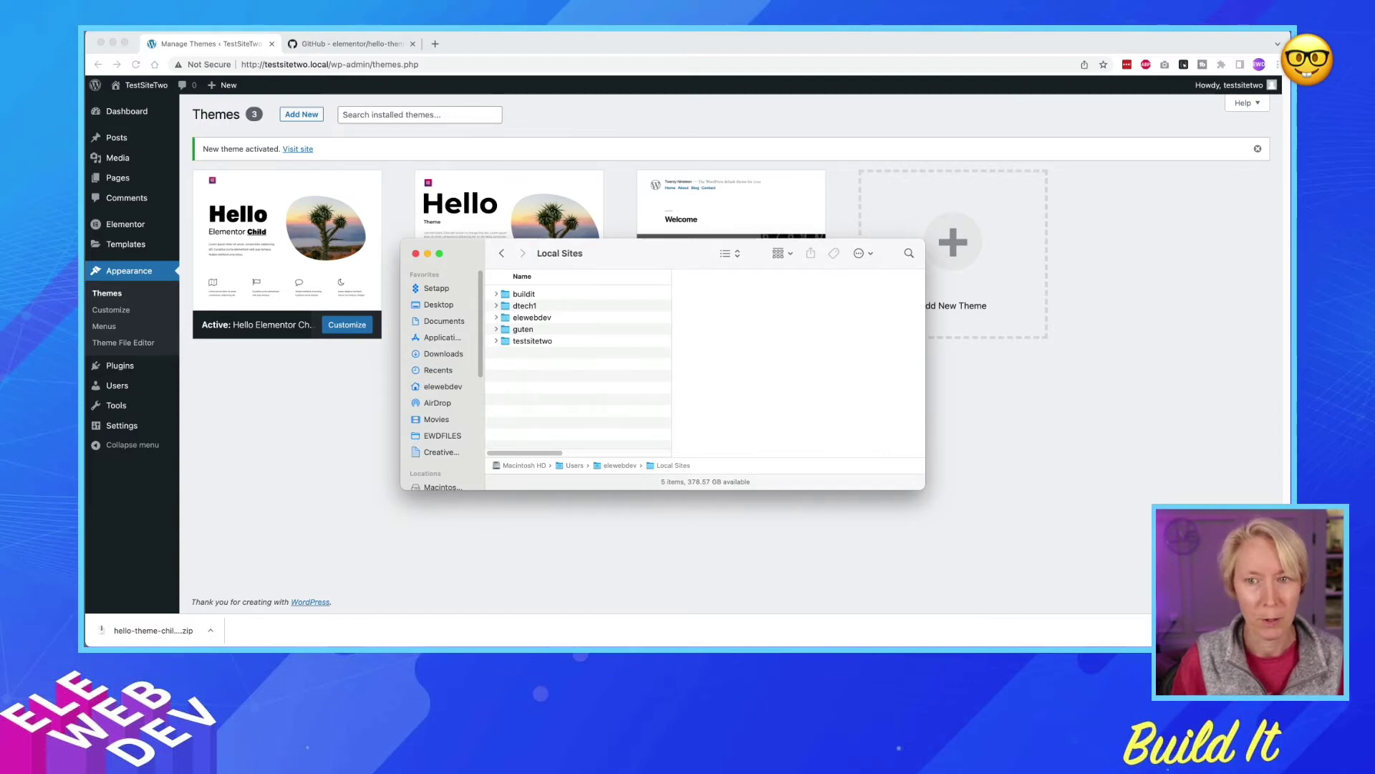
{"action": "key", "text": "super+Tab"}
{"action": "left_click_drag", "start_coordinate": [466, 33], "coordinate": [504, 77]}
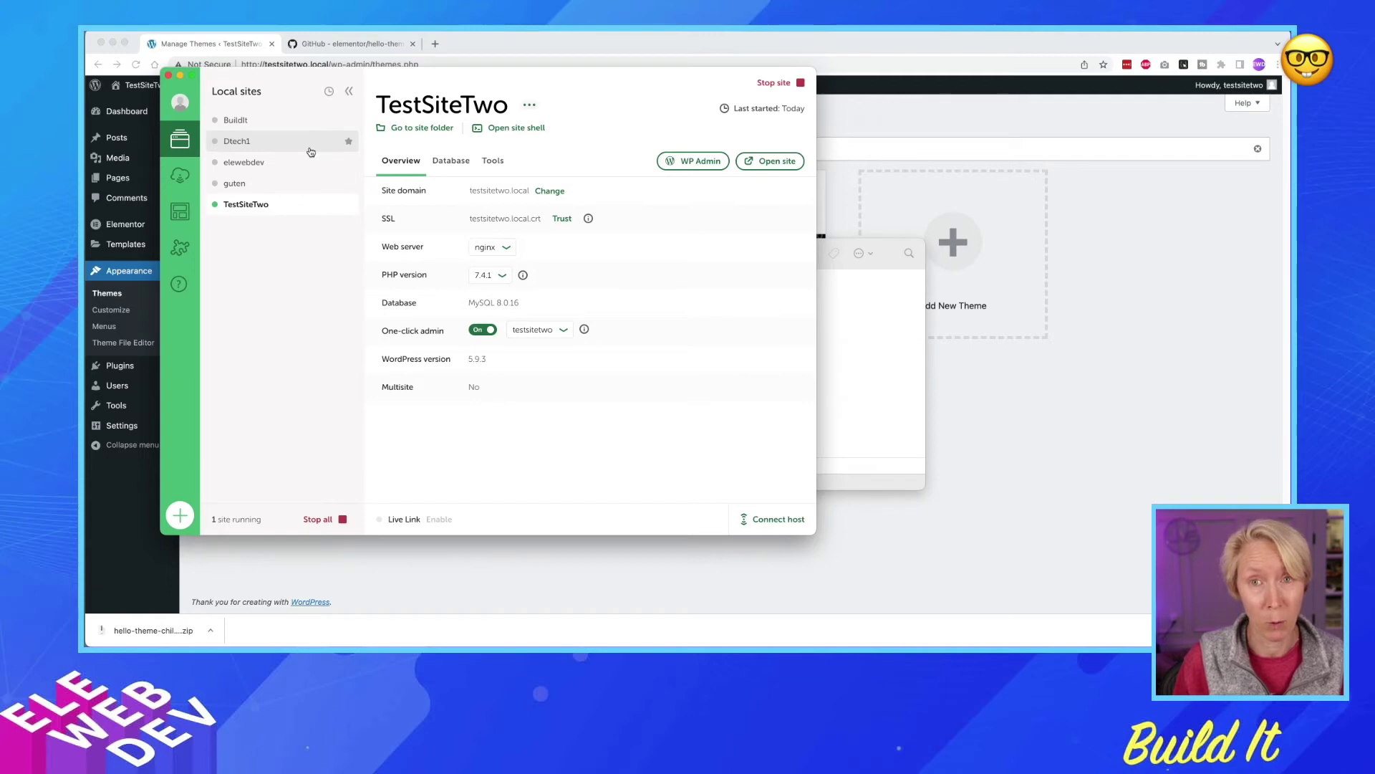
{"action": "left_click", "coordinate": [848, 267]}
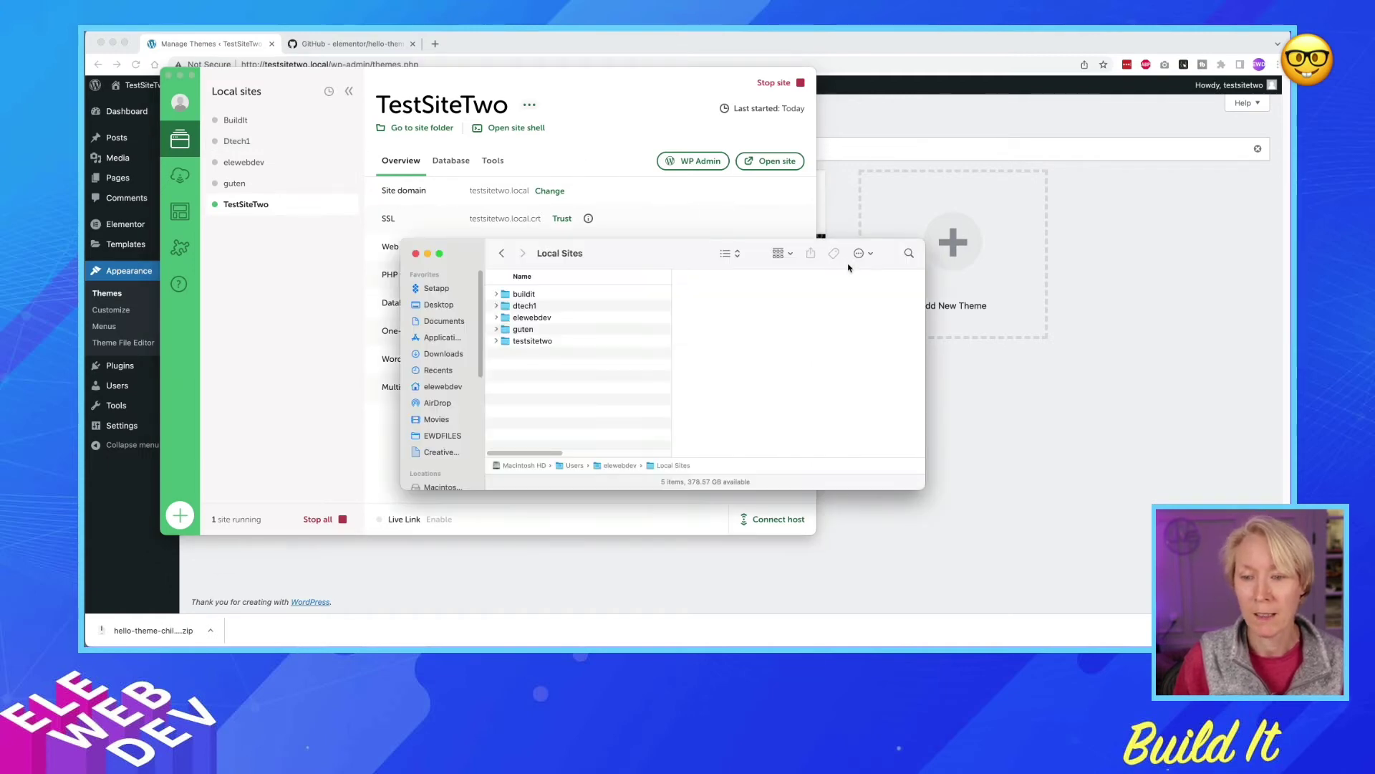
{"action": "left_click", "coordinate": [491, 43]}
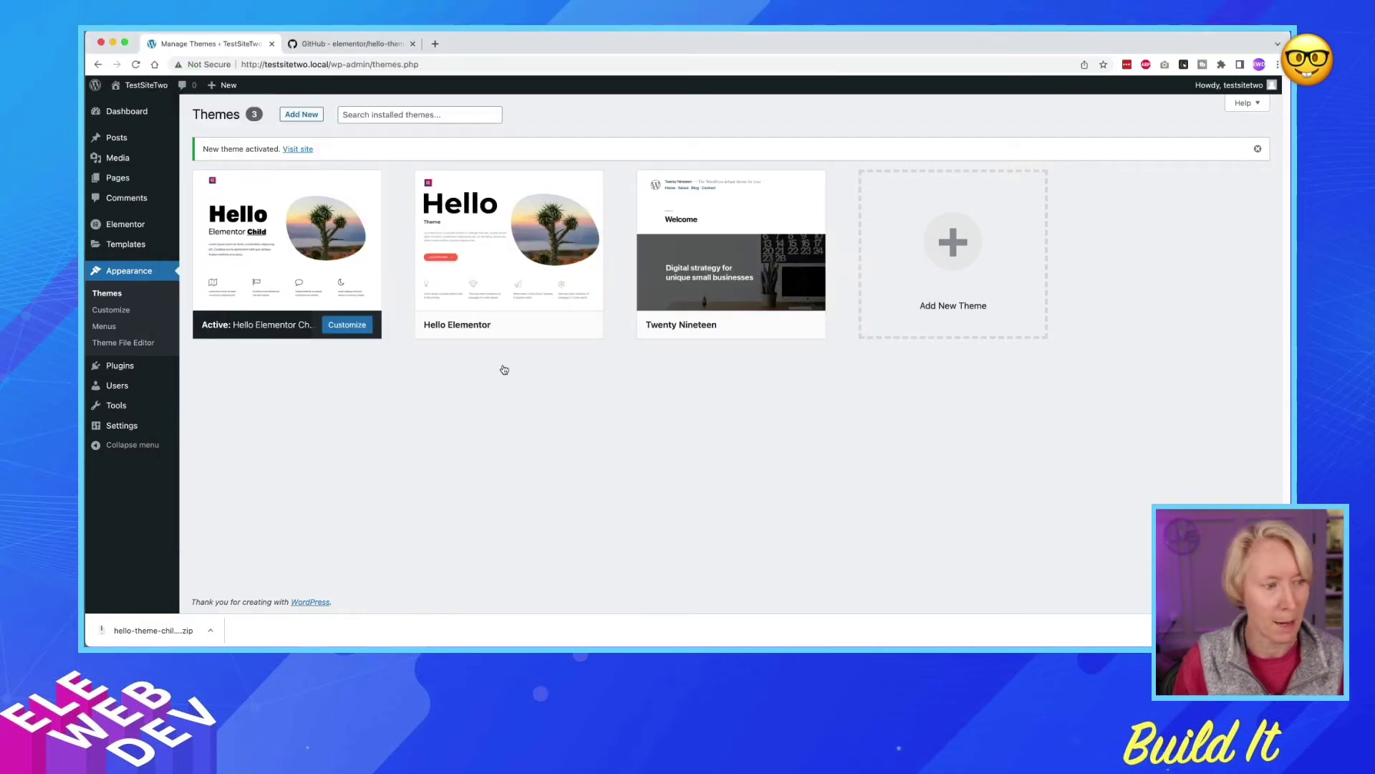
{"action": "key", "text": "super+Tab"}
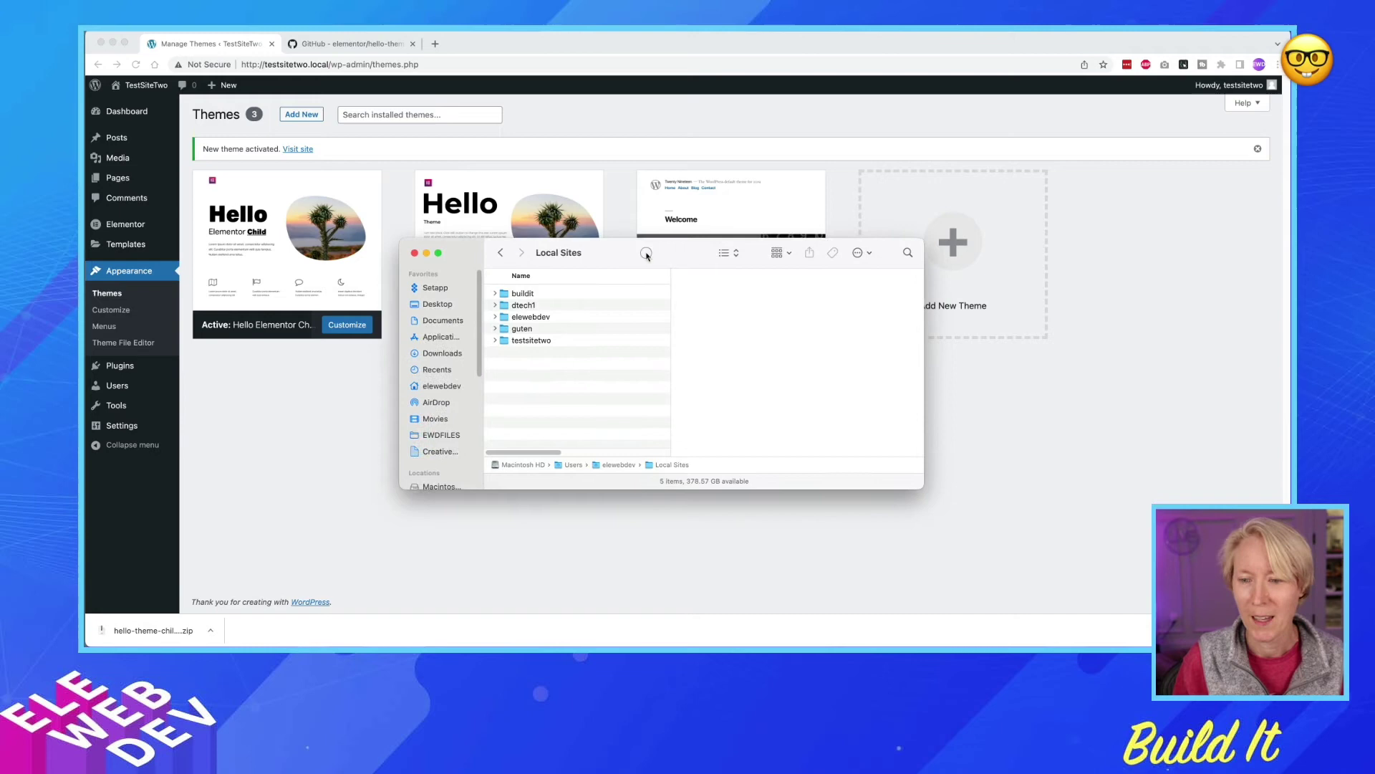
Expand the testsitetwo site folder in Finder and go into wp-content.
{"action": "left_click_drag", "start_coordinate": [637, 245], "coordinate": [631, 238]}
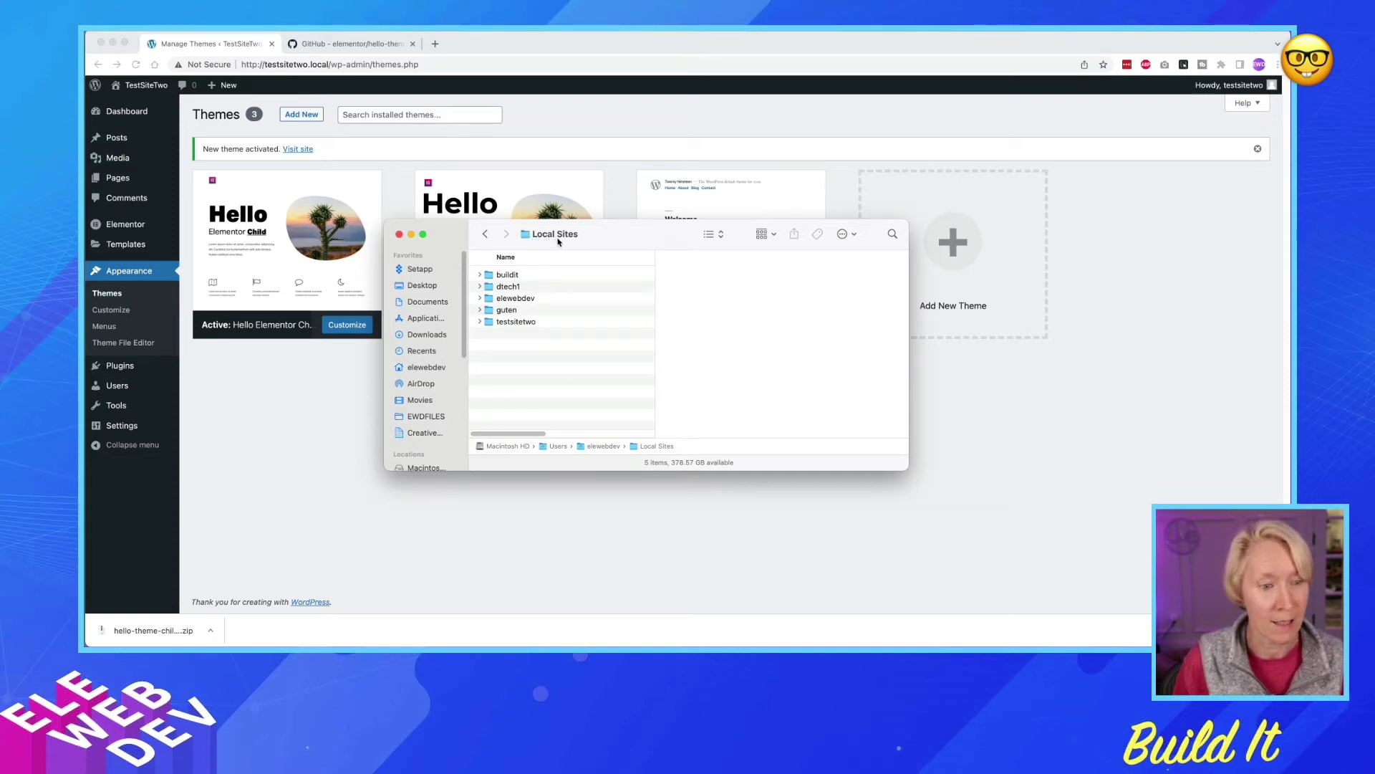
{"action": "left_click", "coordinate": [487, 327]}
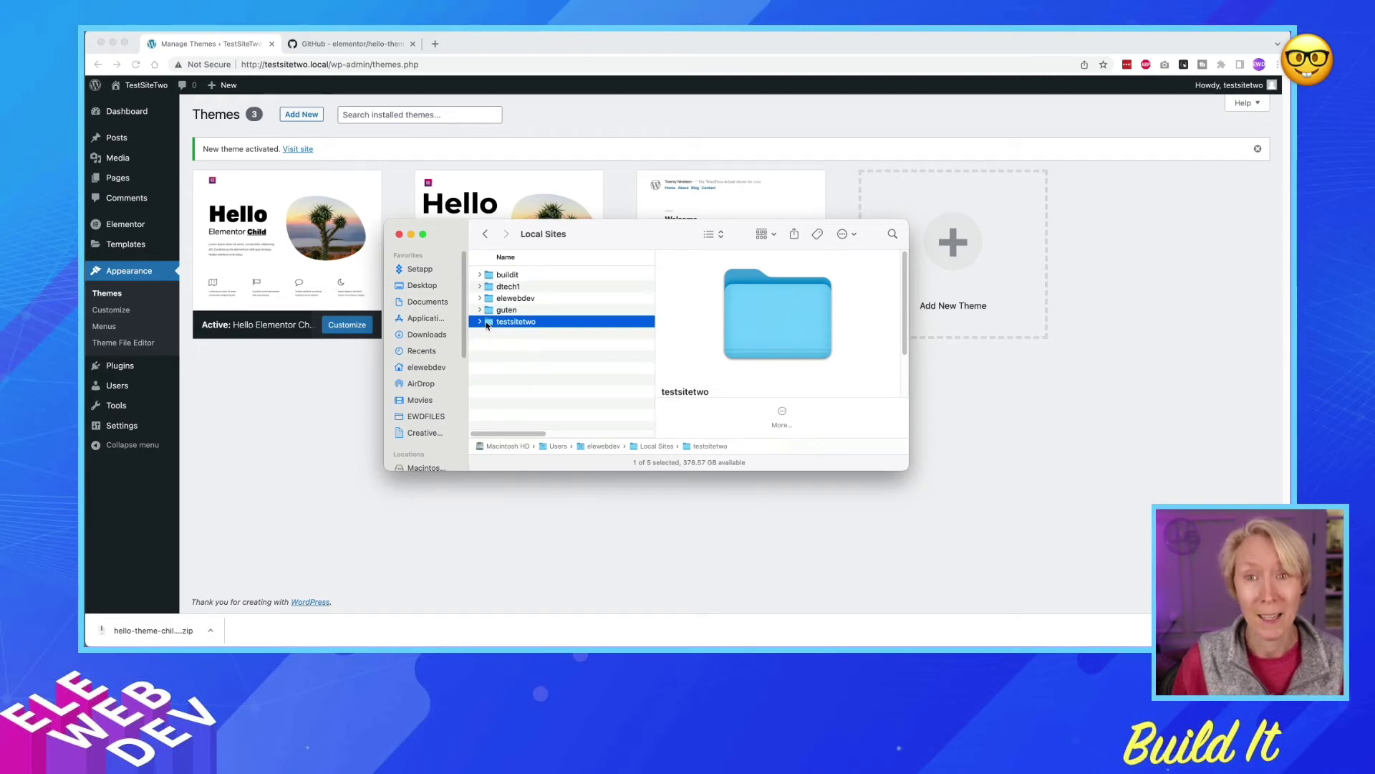
{"action": "left_click", "coordinate": [481, 322], "text": "alt"}
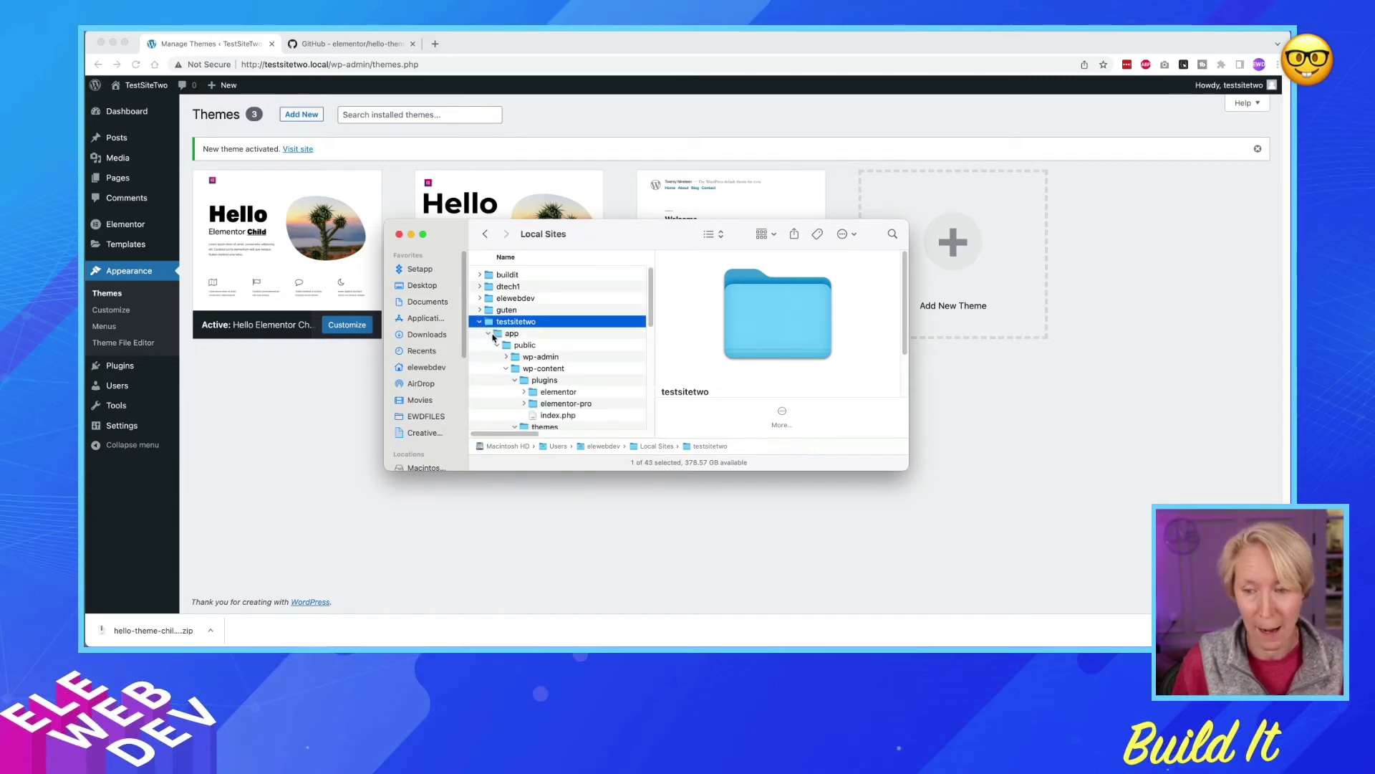
{"action": "left_click", "coordinate": [512, 372]}
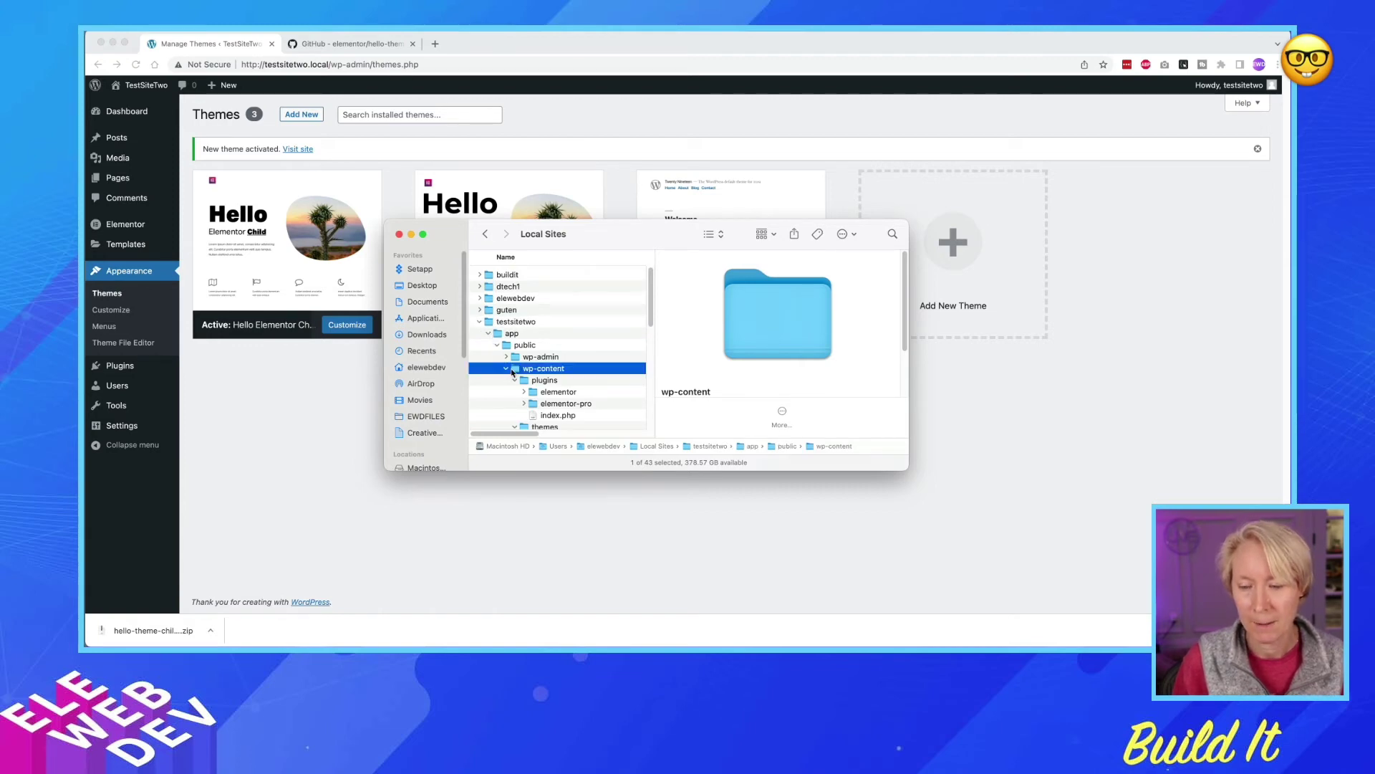
{"action": "scroll", "coordinate": [512, 372], "scroll_direction": "down", "scroll_amount": 5}
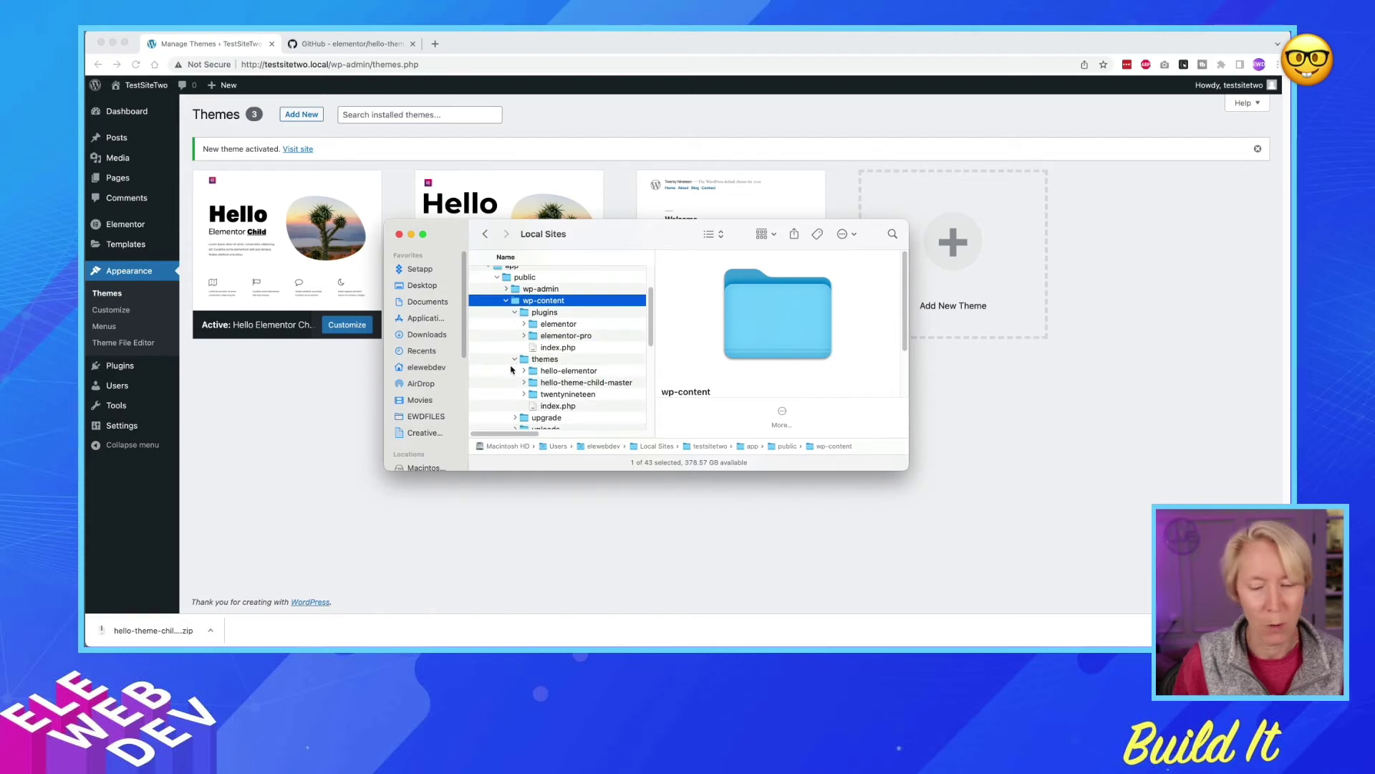
{"action": "scroll", "coordinate": [512, 362], "scroll_direction": "down", "scroll_amount": 2}
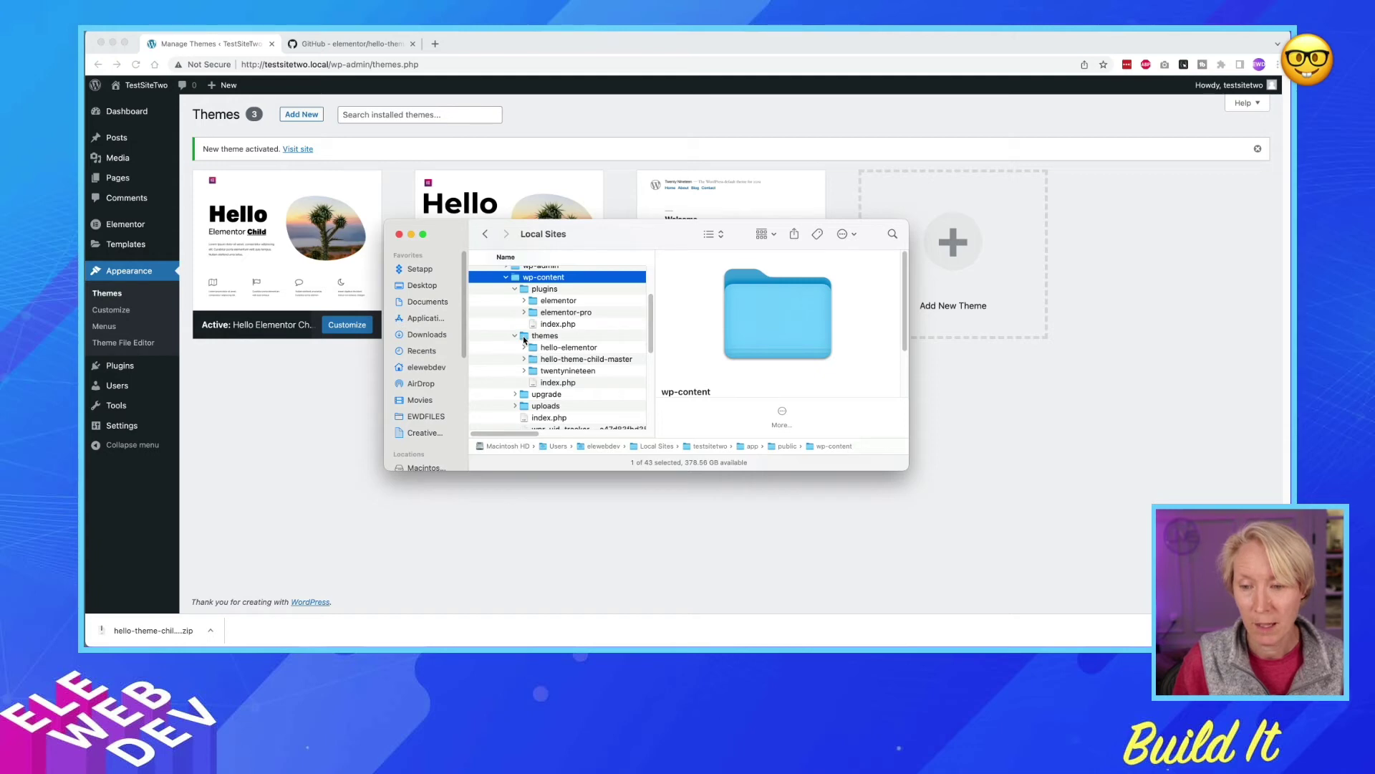
Expand themes > hello-theme-child-master and preview functions.php.
{"action": "left_click", "coordinate": [523, 337]}
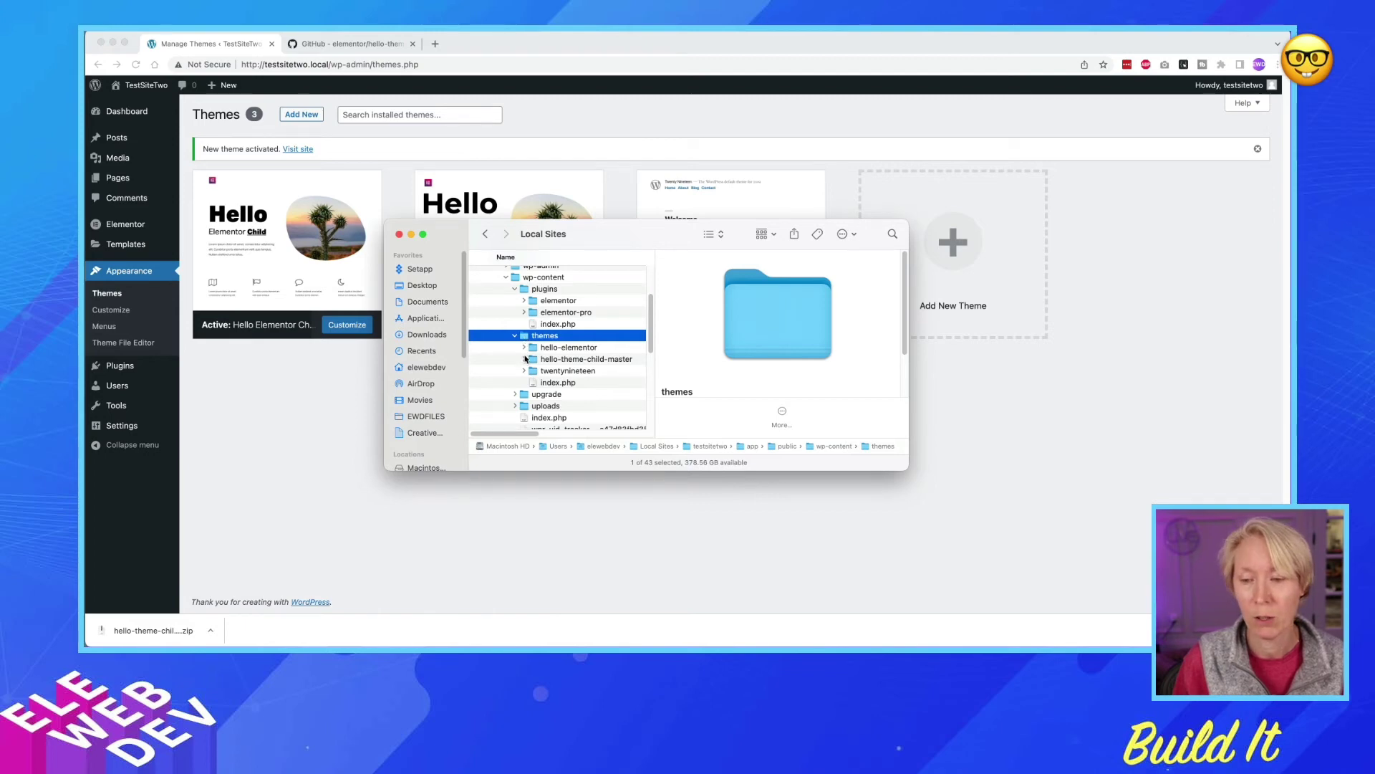
{"action": "left_click", "coordinate": [532, 361]}
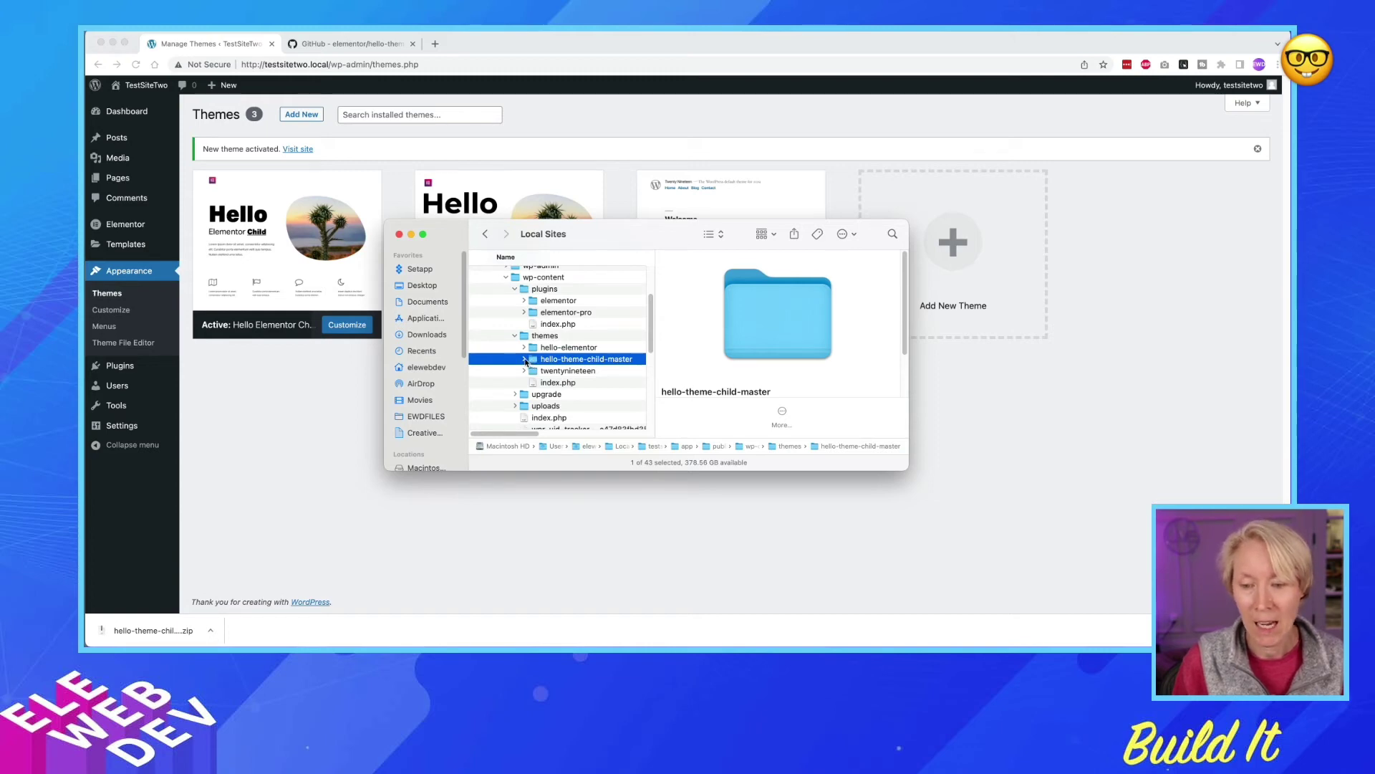
{"action": "left_click", "coordinate": [524, 359]}
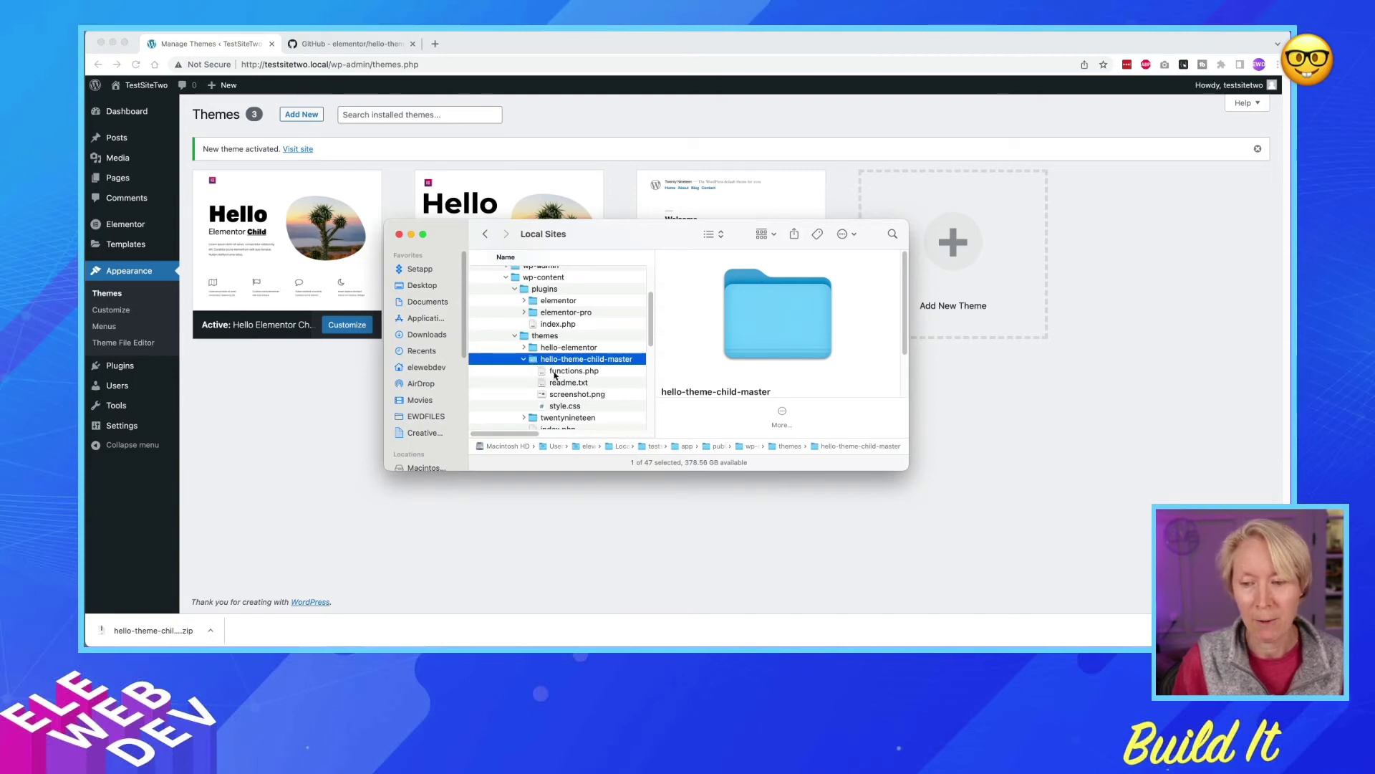
{"action": "left_click", "coordinate": [555, 371]}
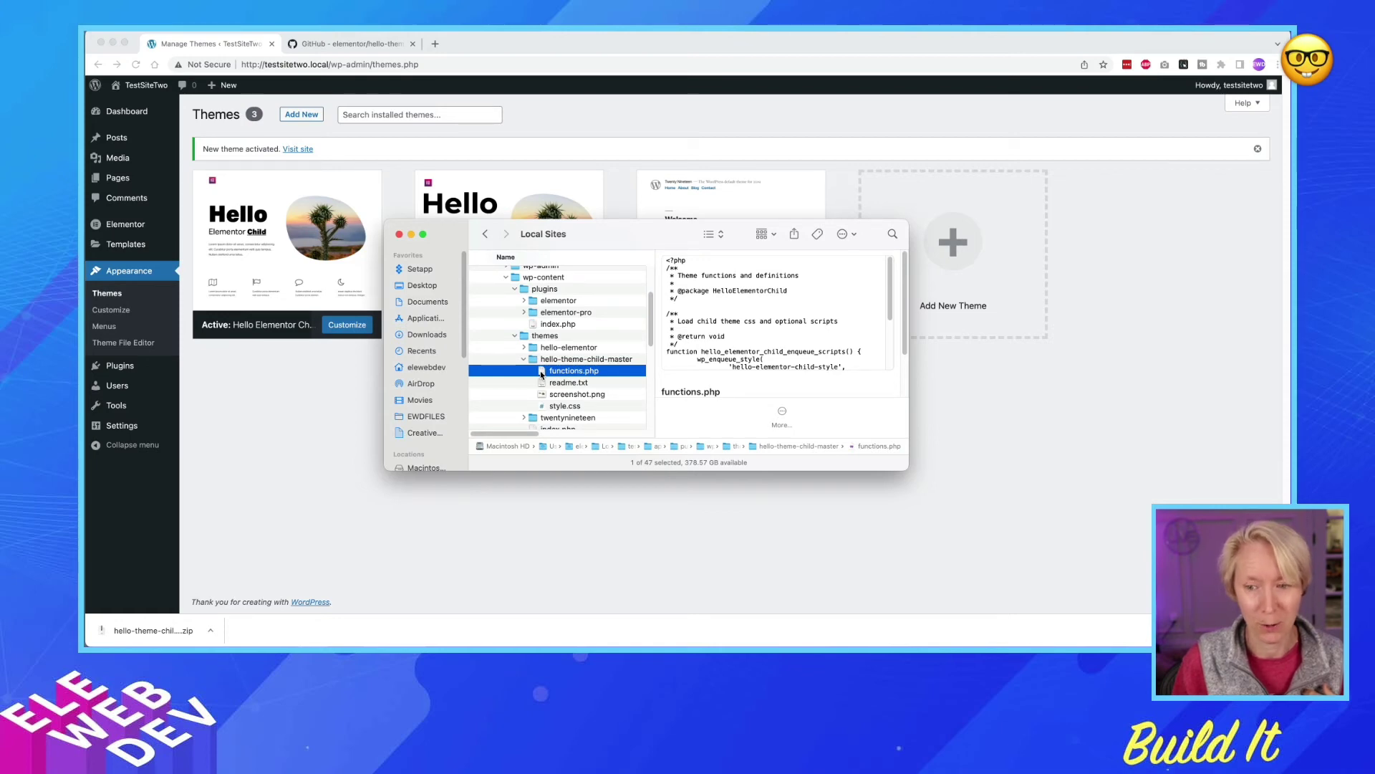
Open the child theme's functions.php in Visual Studio Code.
{"action": "right_click", "coordinate": [541, 373]}
{"action": "mouse_move", "coordinate": [609, 390]}
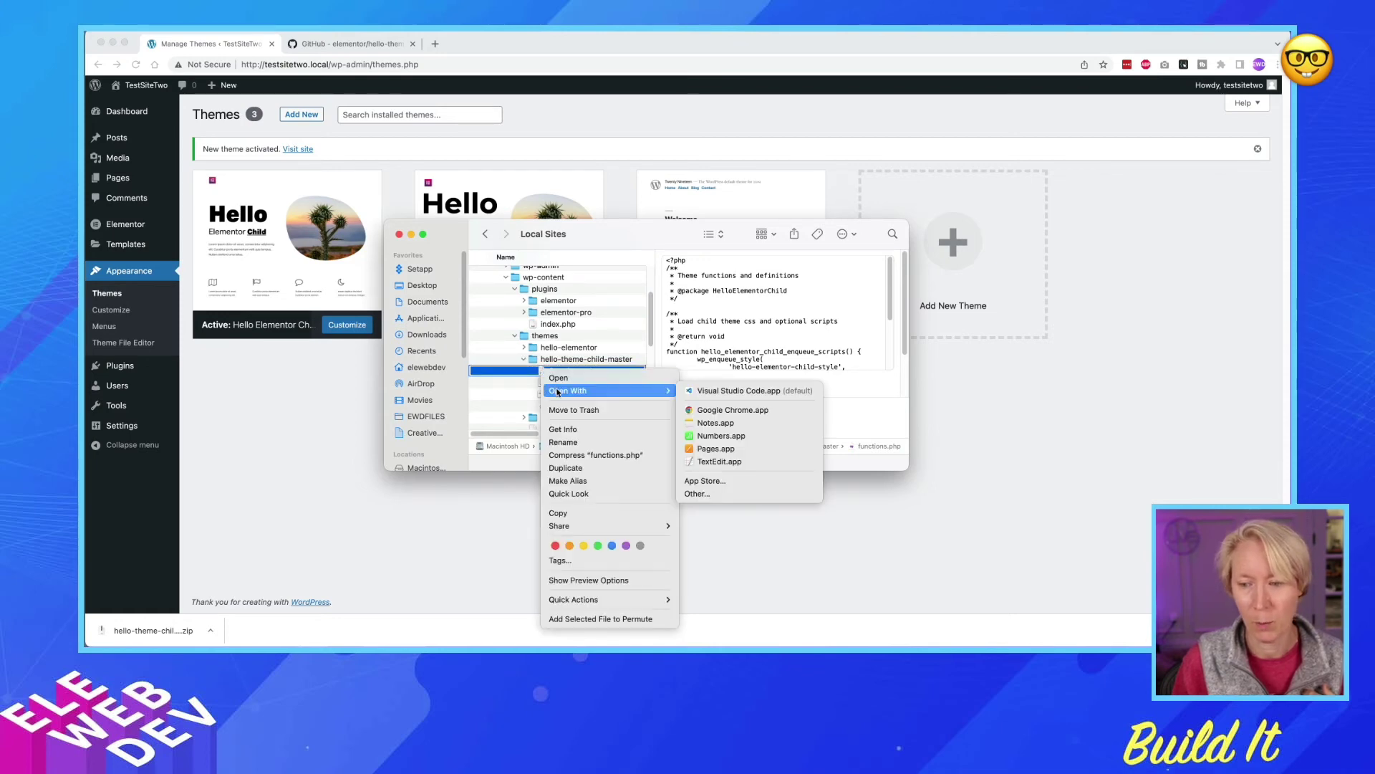
{"action": "left_click", "coordinate": [688, 392]}
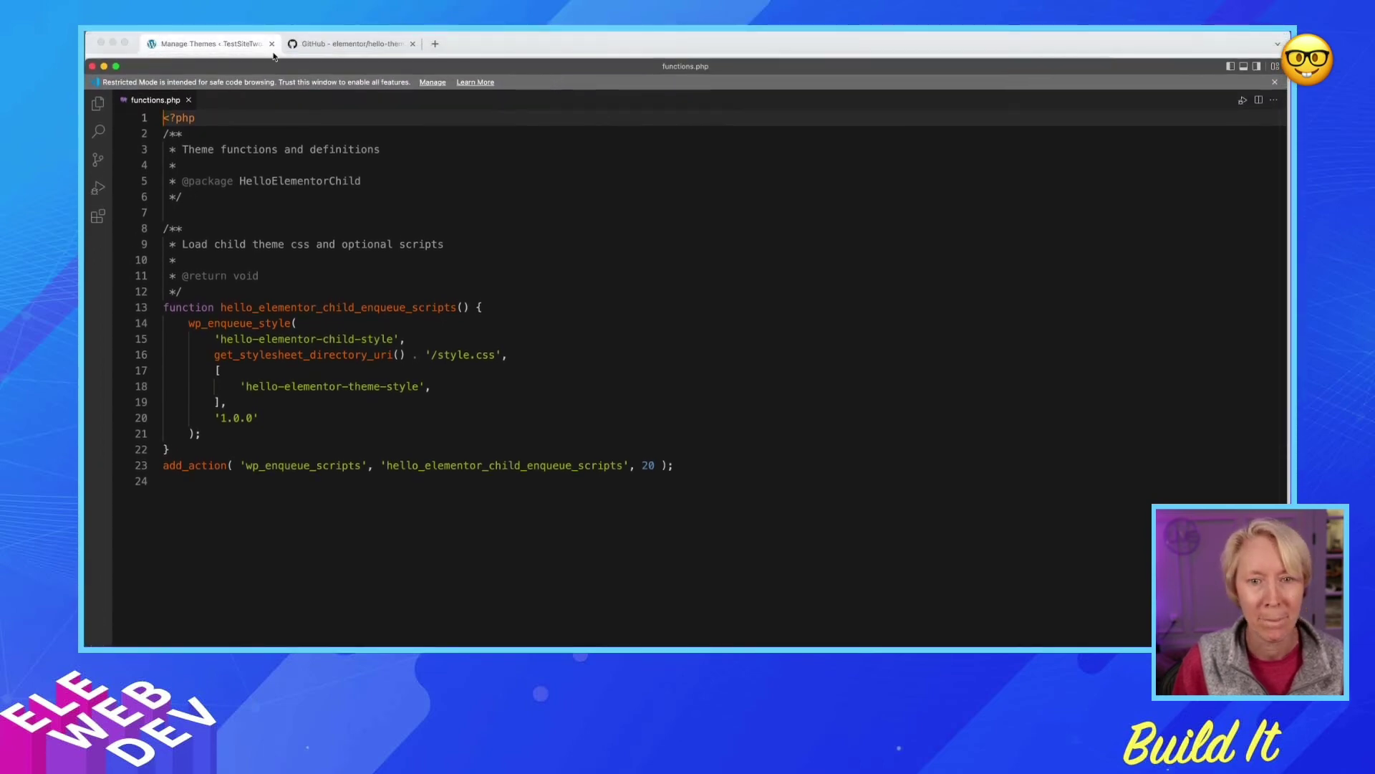
Load elewebdev.com/media-finder in a new Chrome tab.
{"action": "left_click", "coordinate": [104, 66]}
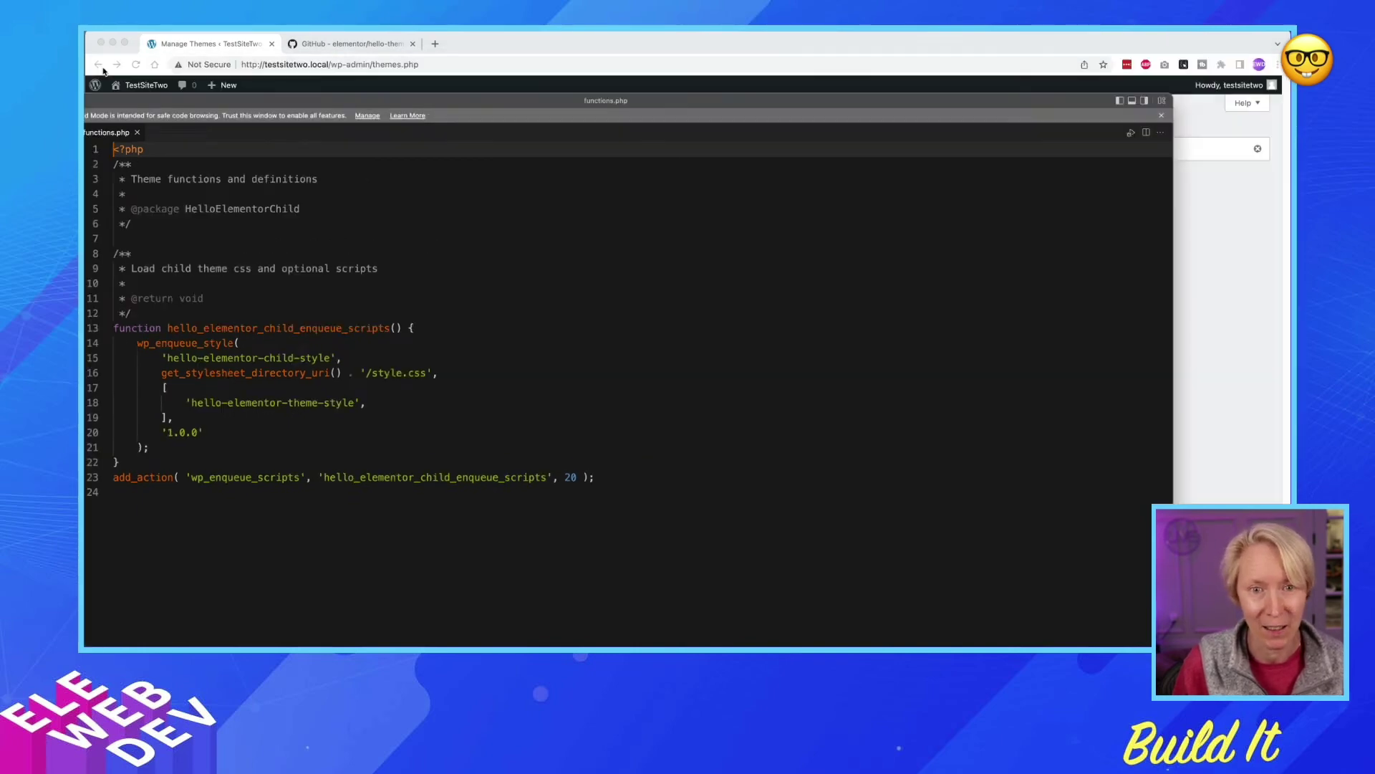
{"action": "left_click", "coordinate": [434, 44]}
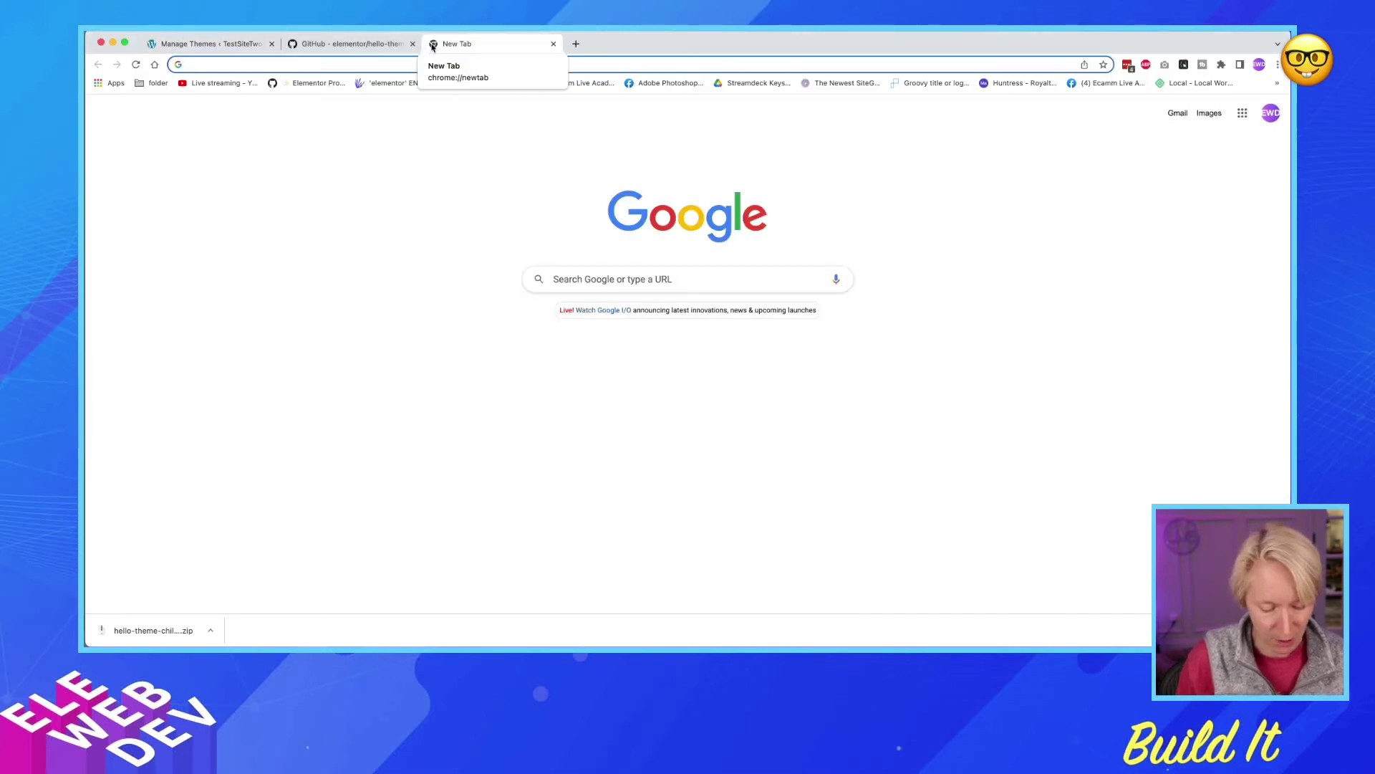
{"action": "type", "text": "elewebde"}
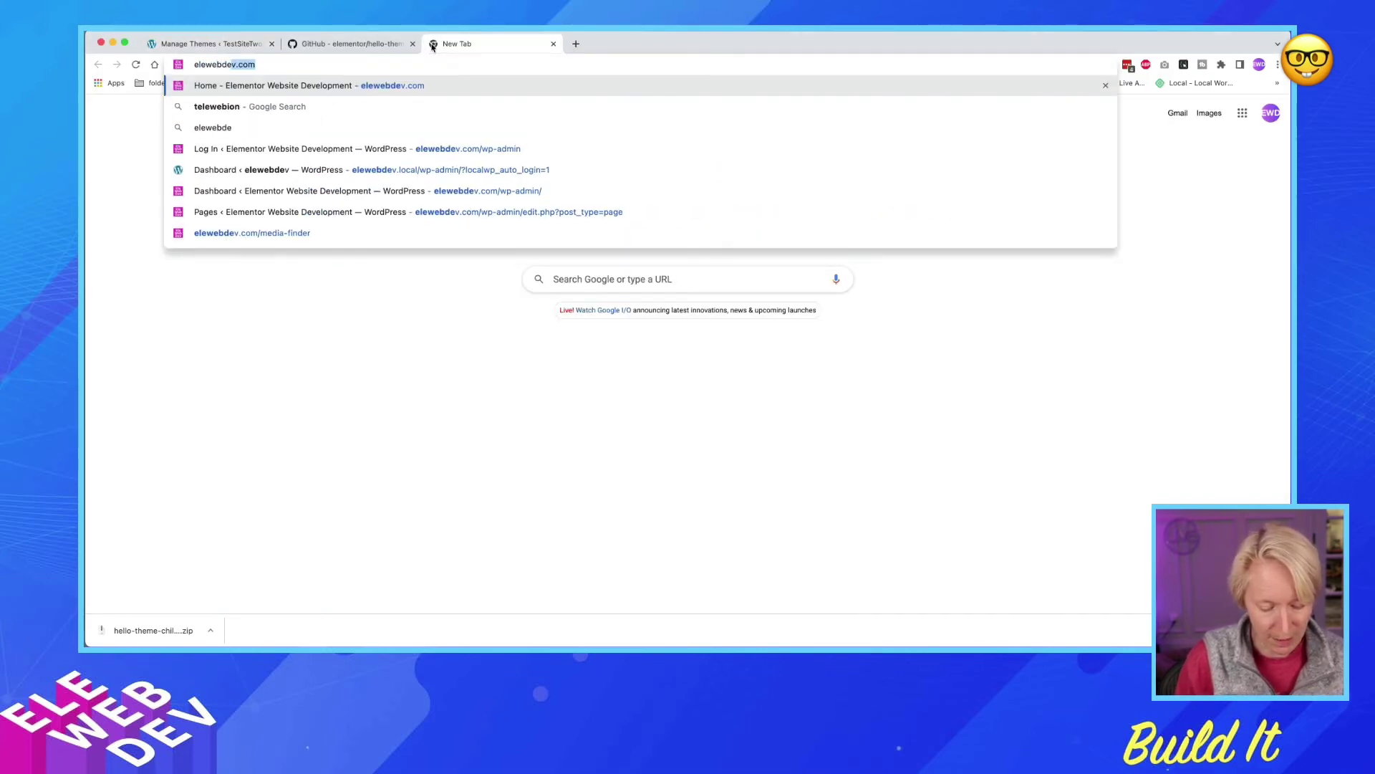
{"action": "type", "text": "v.com/"}
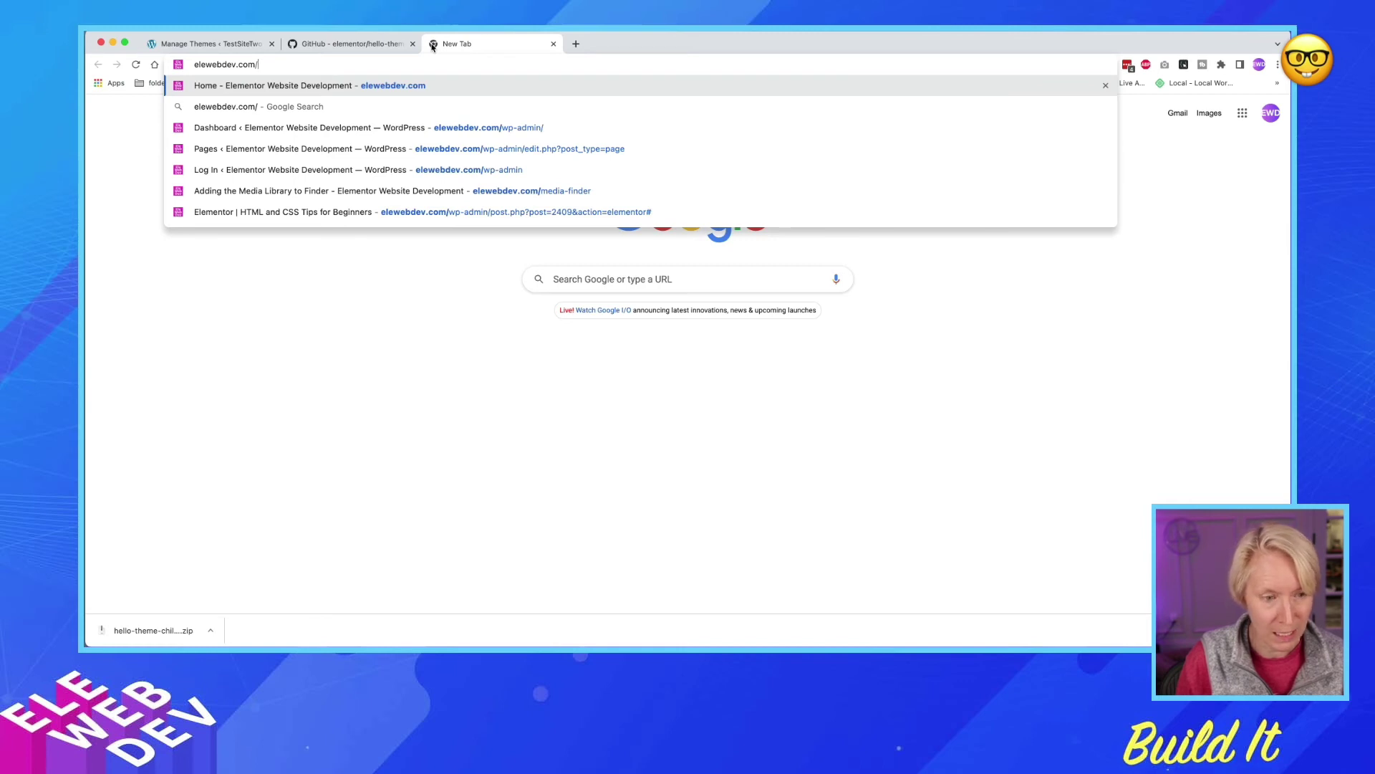
{"action": "type", "text": "media"}
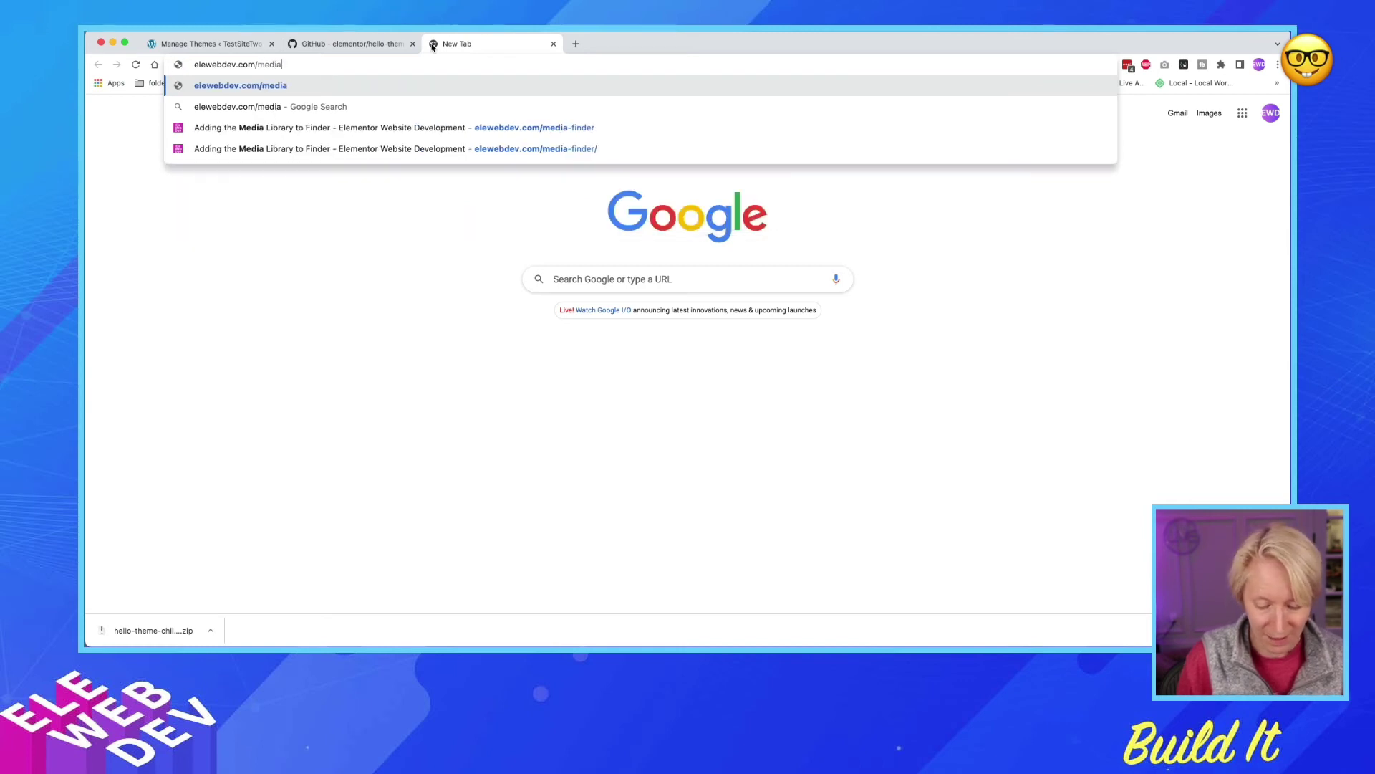
{"action": "type", "text": "-finder"}
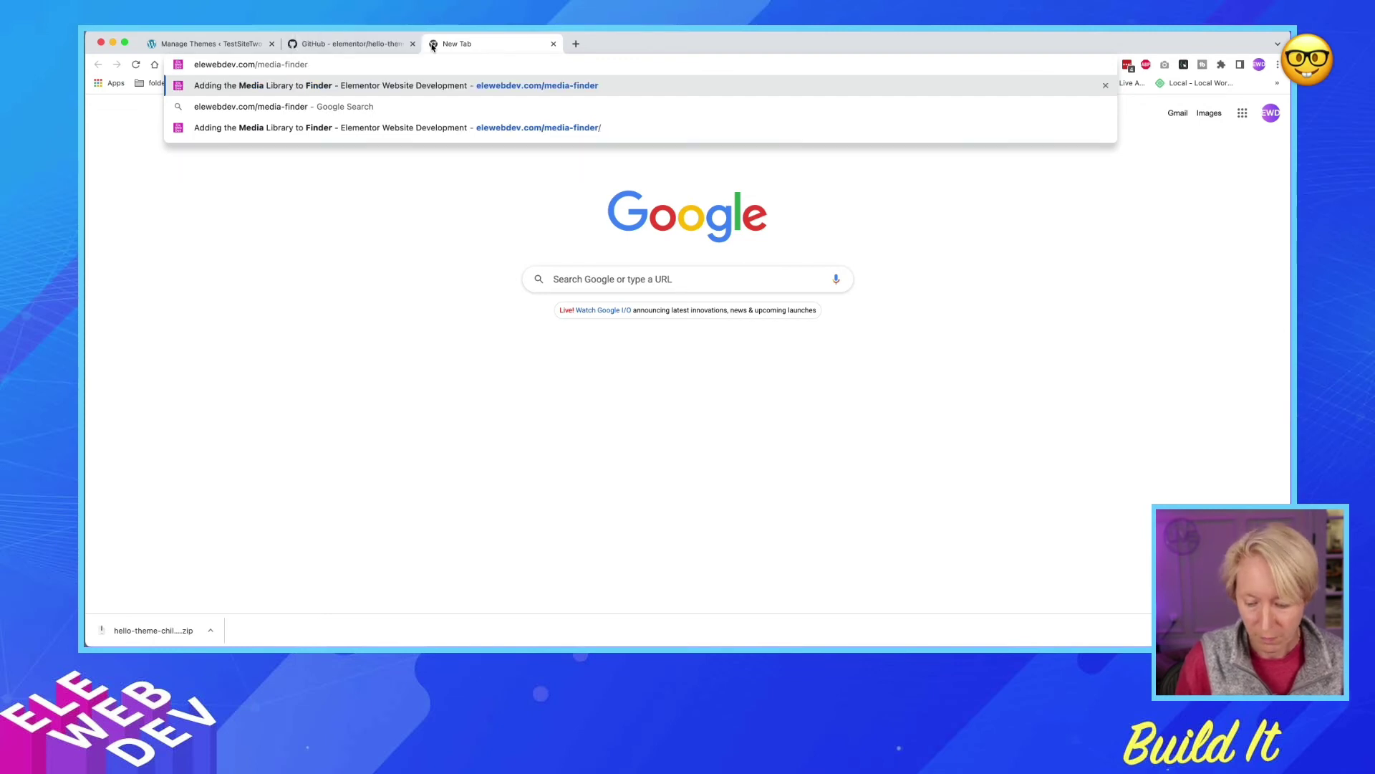
{"action": "key", "text": "Return"}
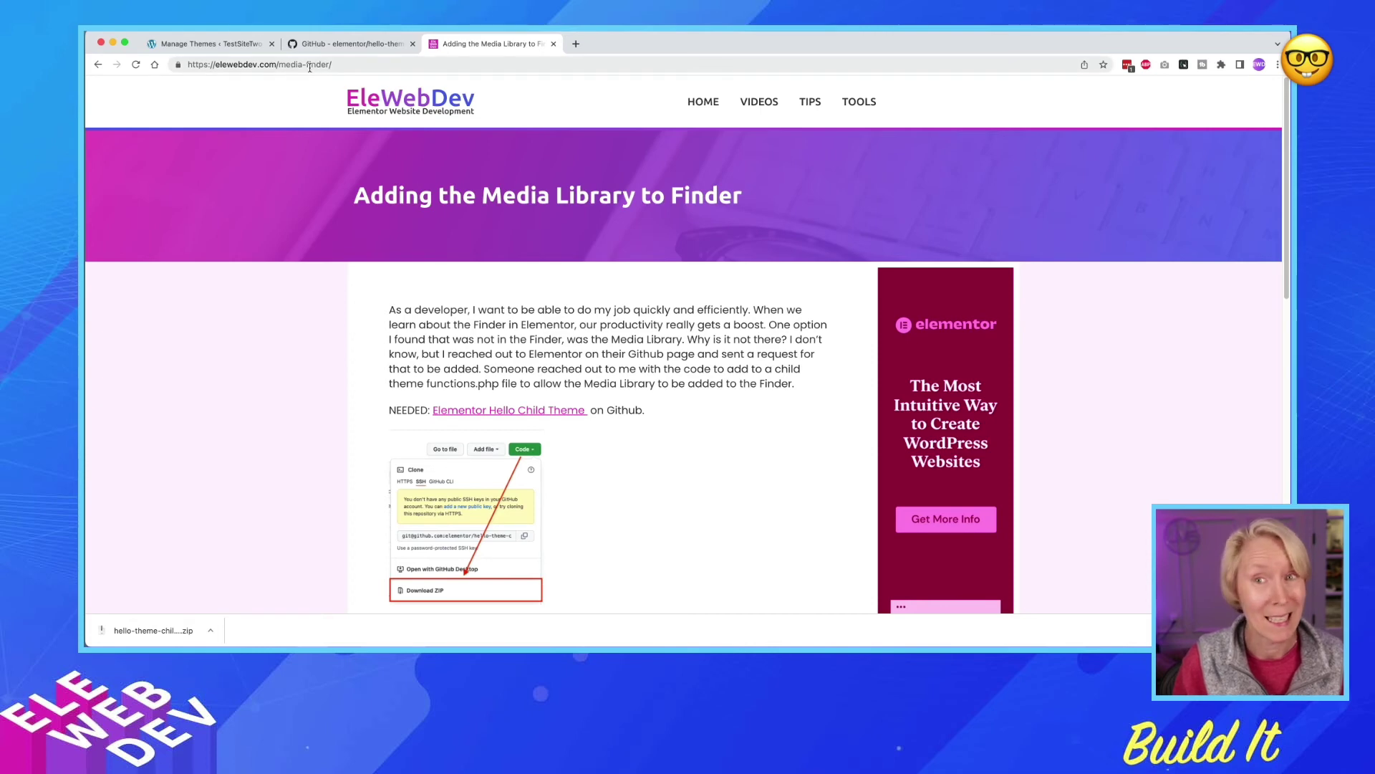
Copy the article's Media Library to Finder code snippet.
{"action": "scroll", "coordinate": [385, 312], "scroll_direction": "down", "scroll_amount": 2}
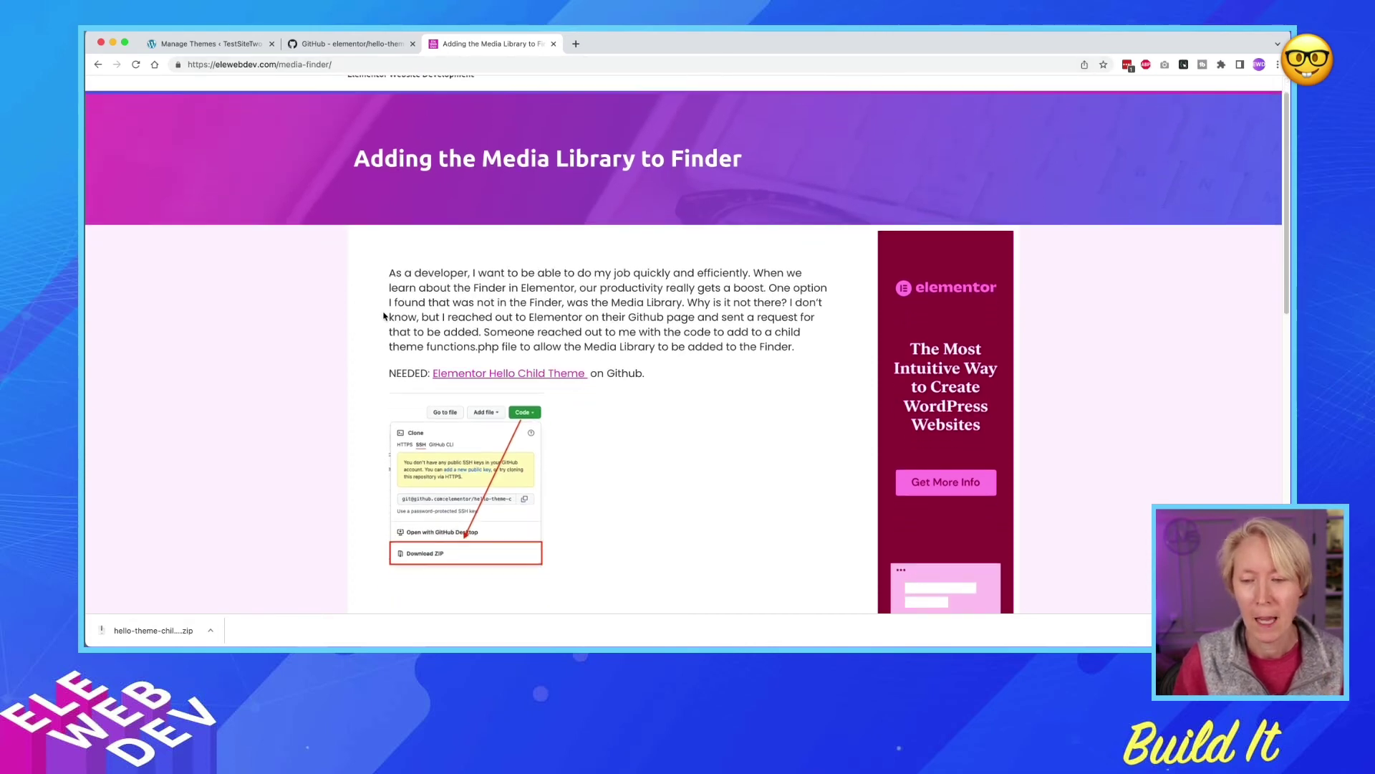
{"action": "scroll", "coordinate": [384, 315], "scroll_direction": "down", "scroll_amount": 5}
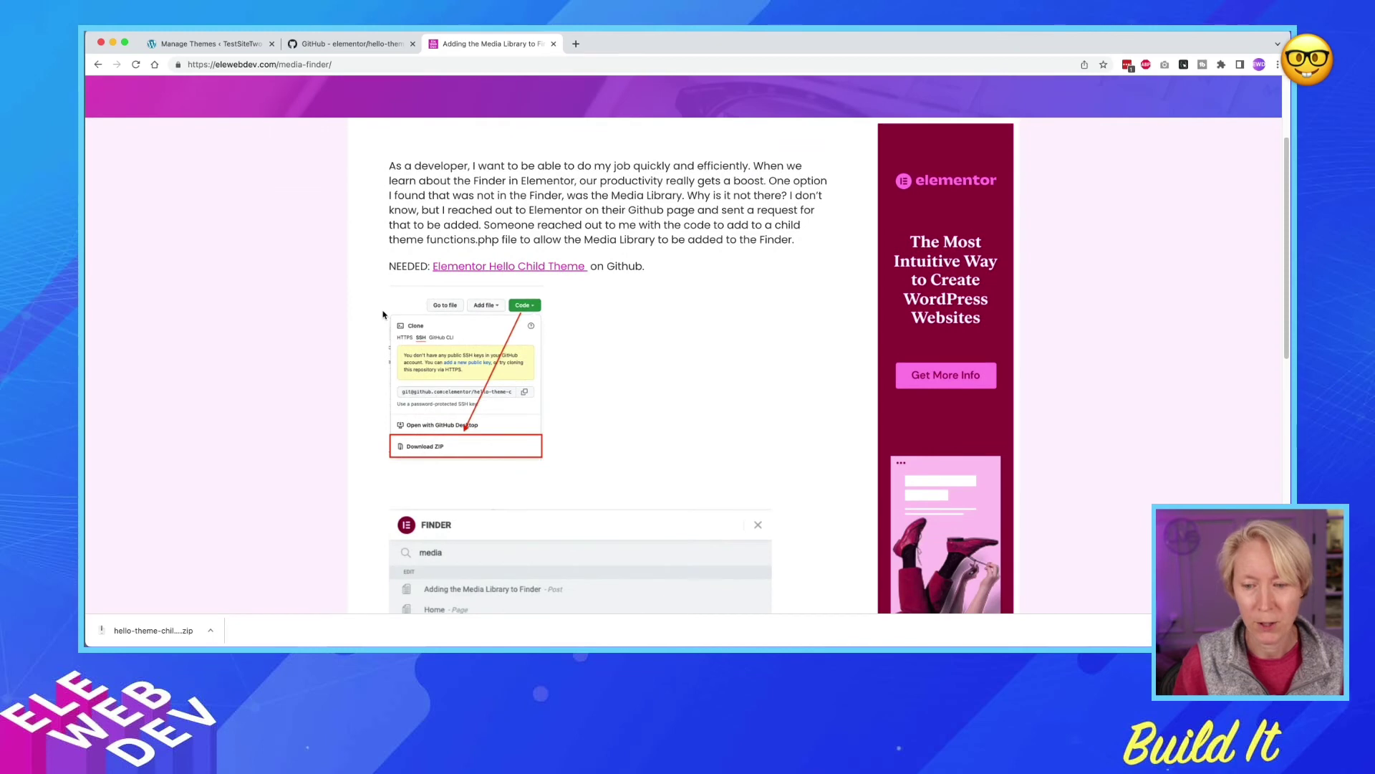
{"action": "scroll", "coordinate": [384, 316], "scroll_direction": "down", "scroll_amount": 3}
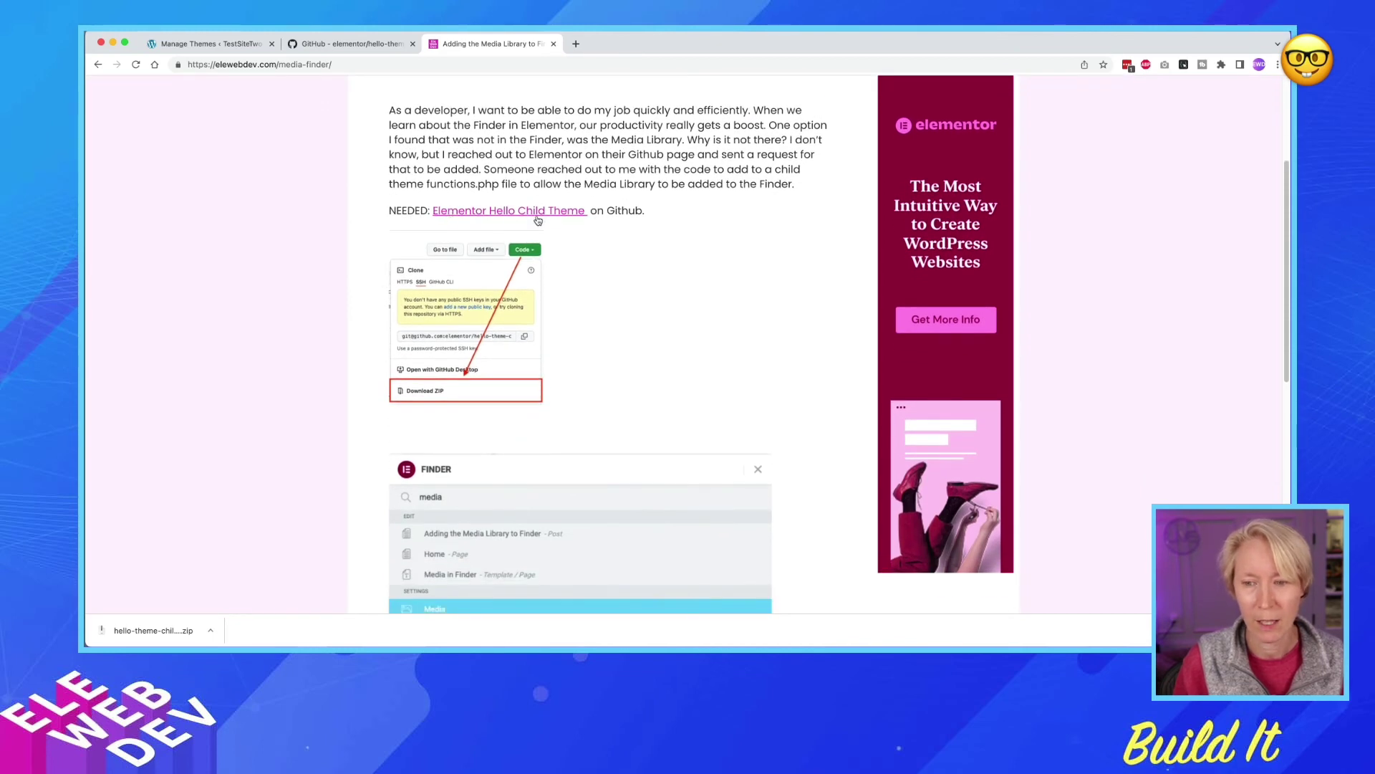
{"action": "scroll", "coordinate": [590, 256], "scroll_direction": "down", "scroll_amount": 2}
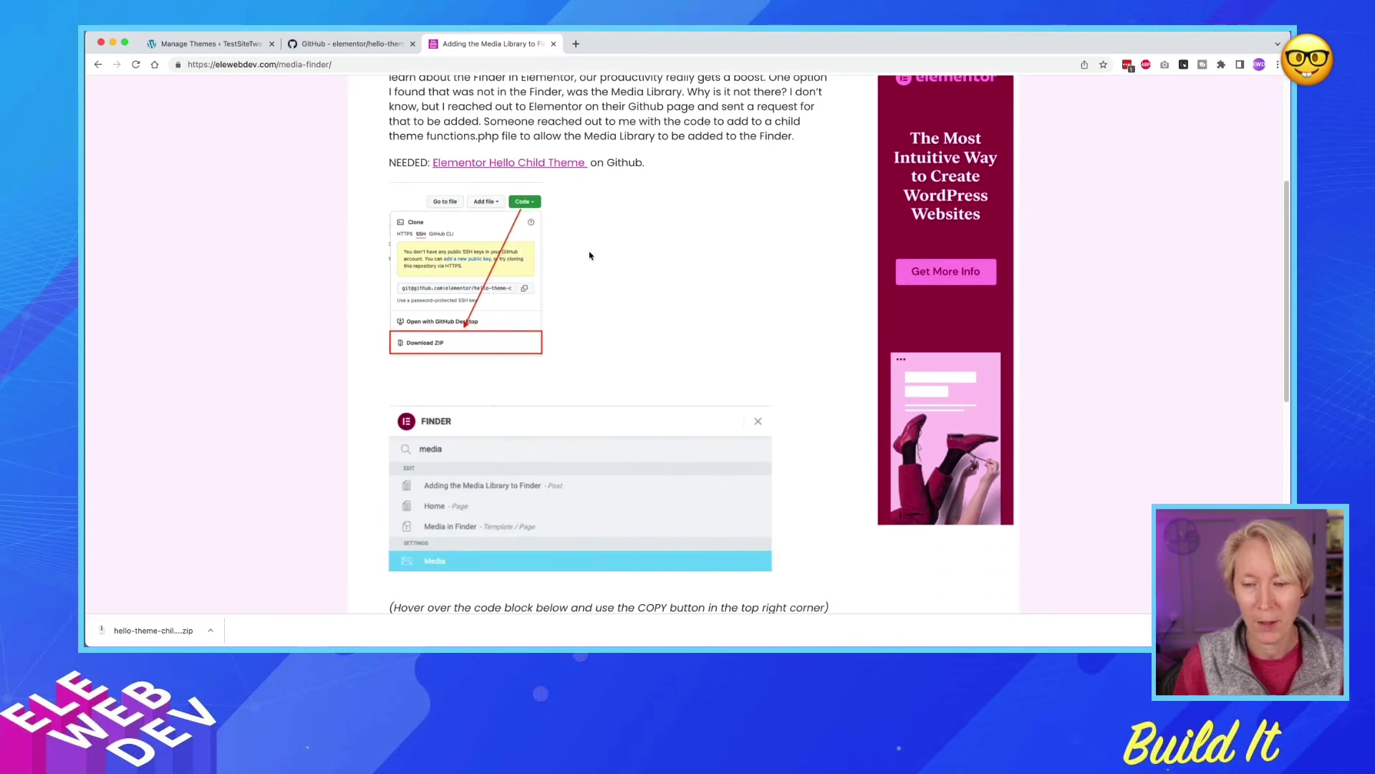
{"action": "scroll", "coordinate": [589, 256], "scroll_direction": "down", "scroll_amount": 12}
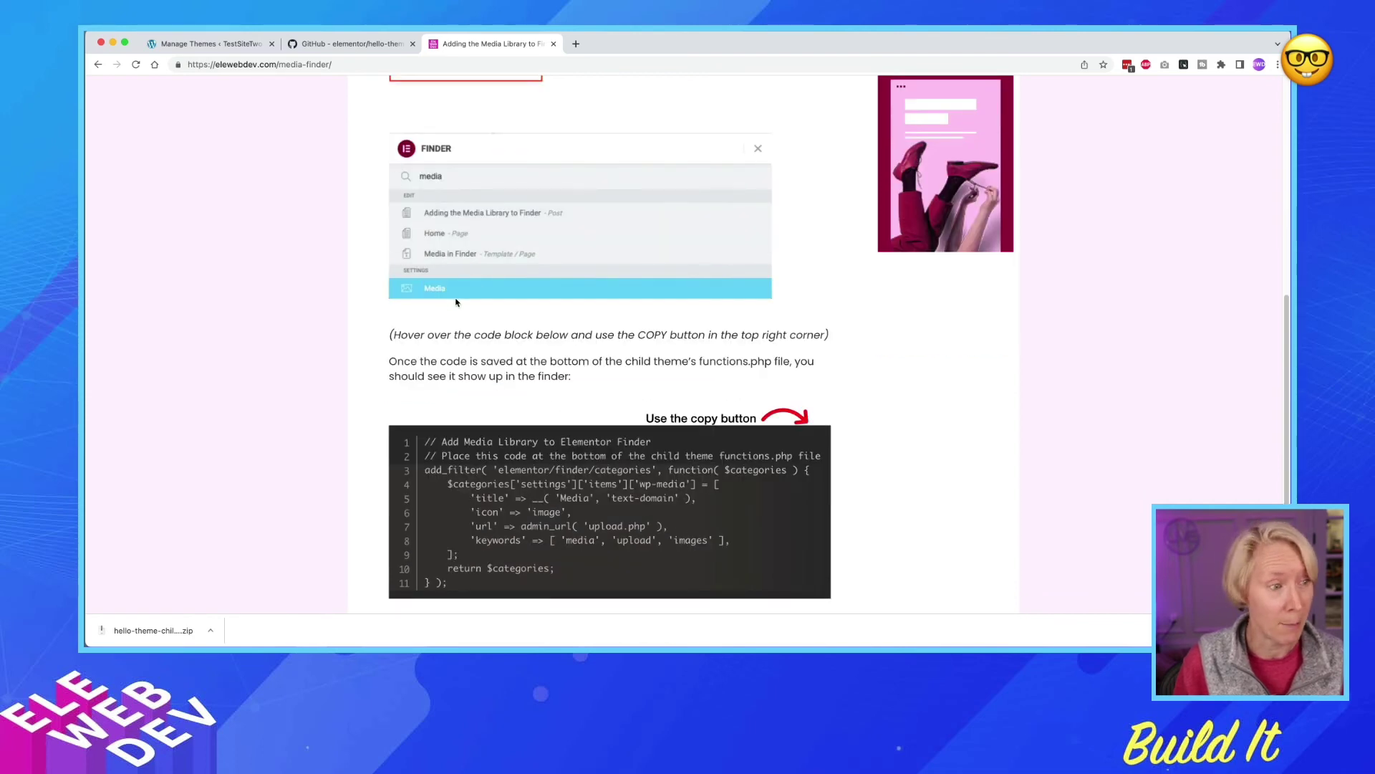
{"action": "scroll", "coordinate": [450, 301], "scroll_direction": "down", "scroll_amount": 3}
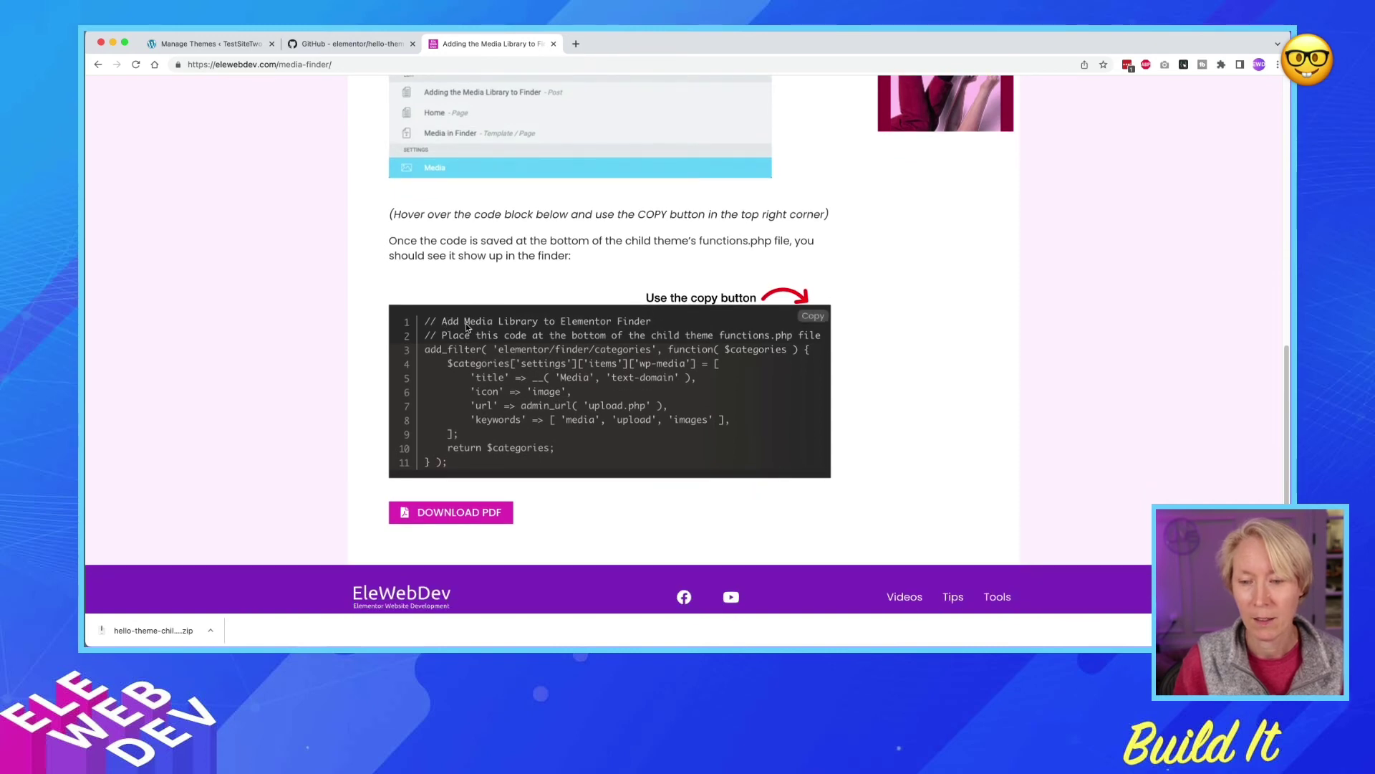
{"action": "left_click", "coordinate": [812, 320]}
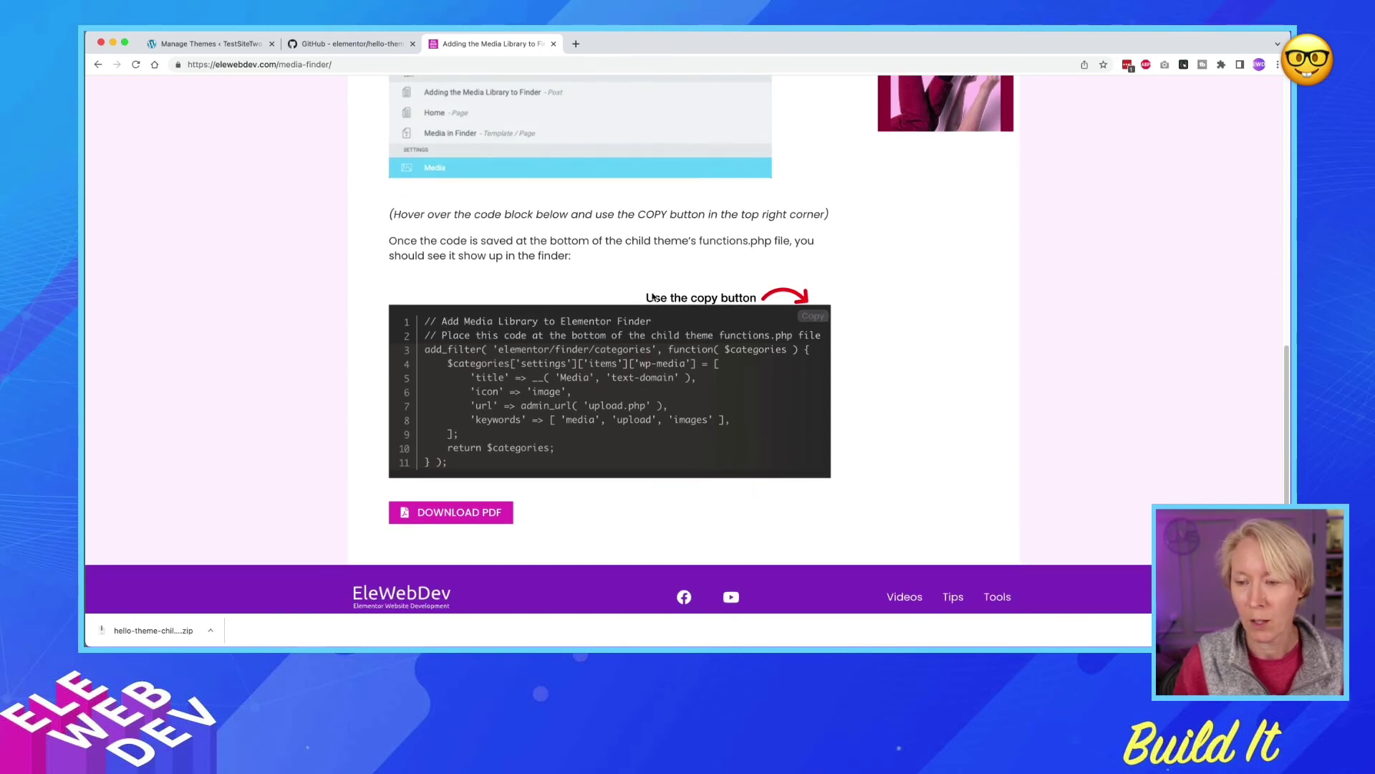
{"action": "left_click", "coordinate": [813, 319]}
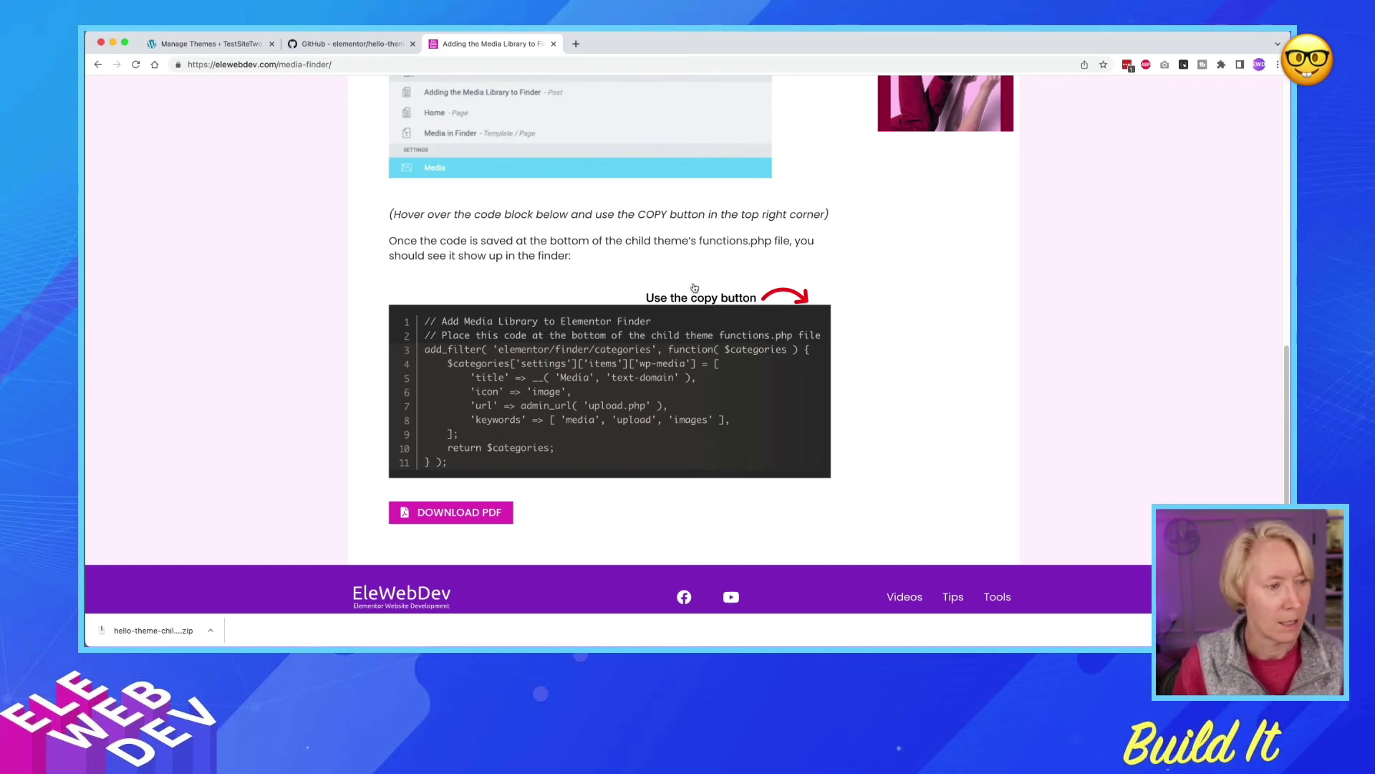
{"action": "key", "text": "super+Tab"}
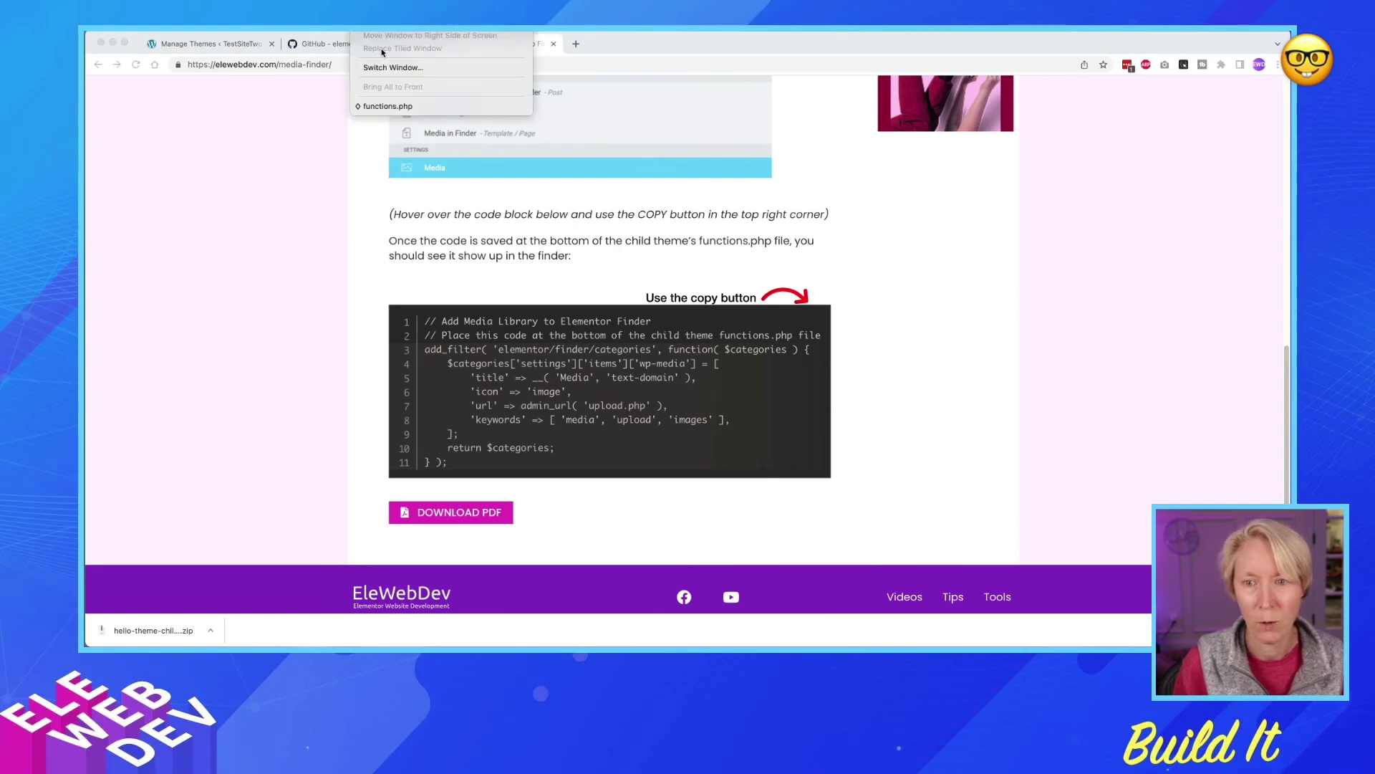
Paste the Media Library Finder snippet below the existing code at the end of functions.php.
{"action": "left_click", "coordinate": [385, 108]}
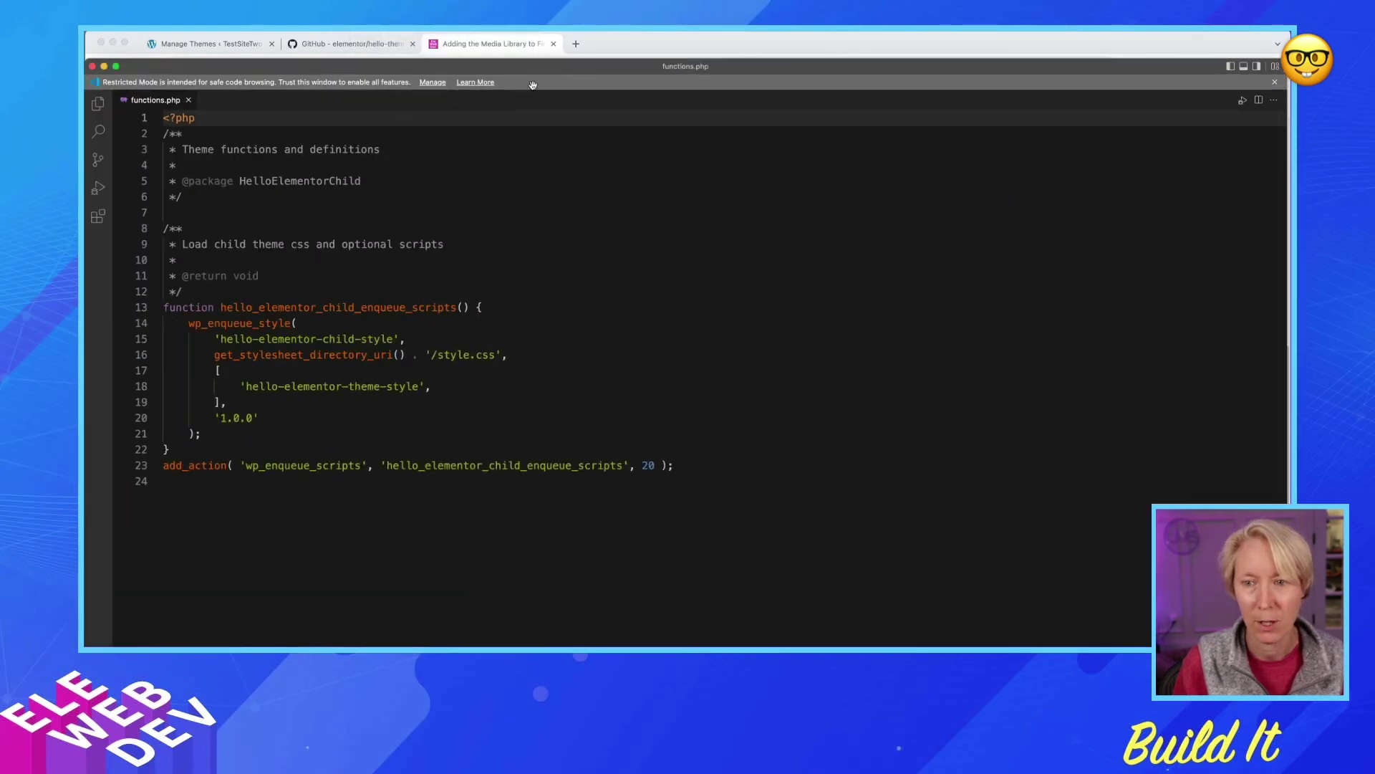
{"action": "left_click_drag", "start_coordinate": [595, 69], "coordinate": [599, 29]}
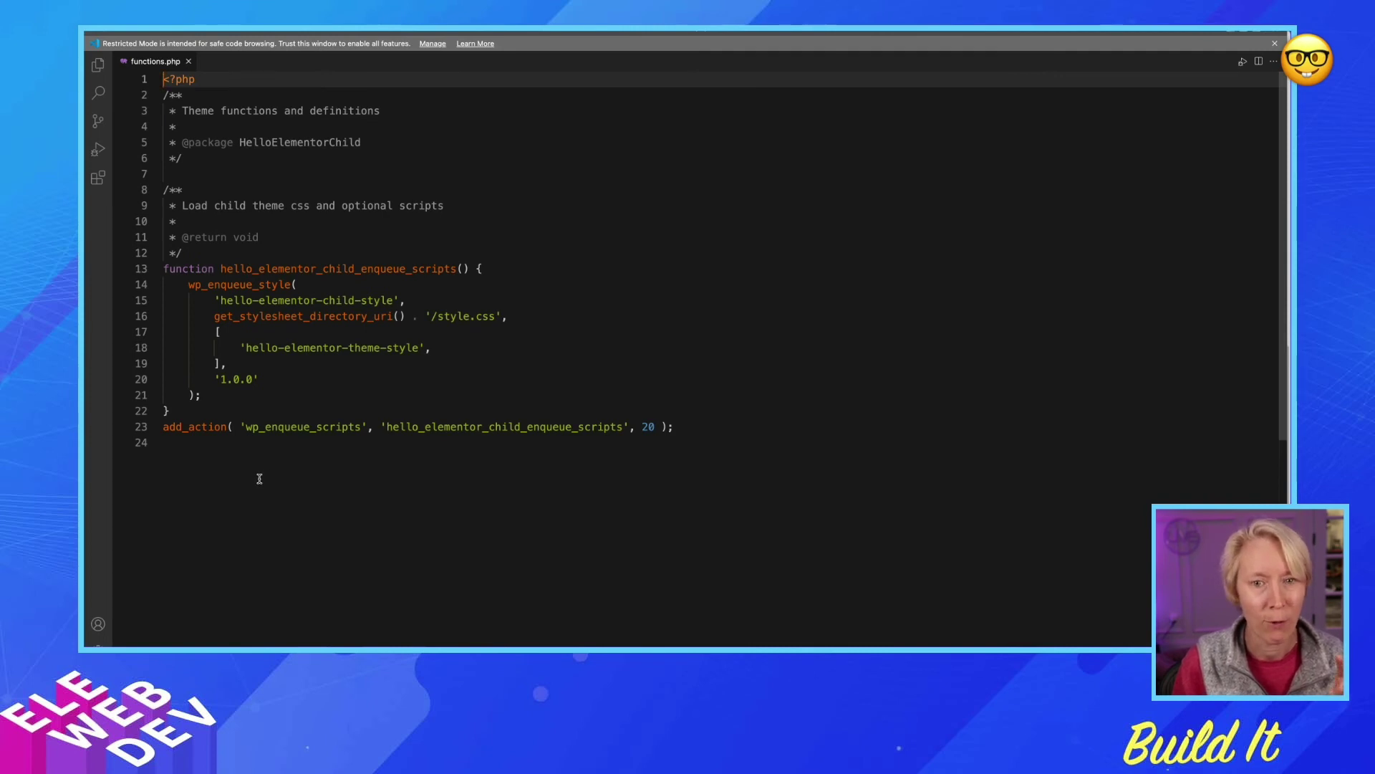
{"action": "left_click", "coordinate": [707, 432]}
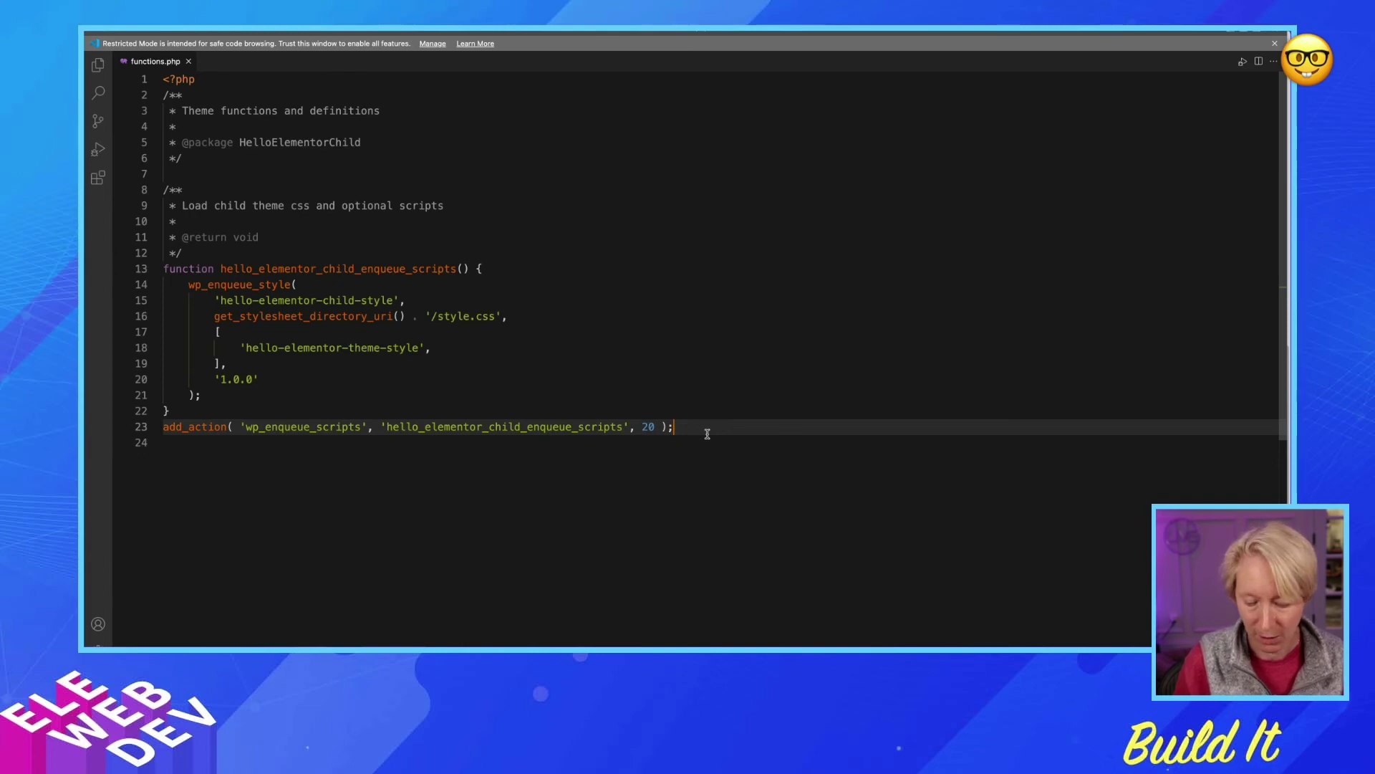
{"action": "key", "text": "Return"}
{"action": "key", "text": "Return"}
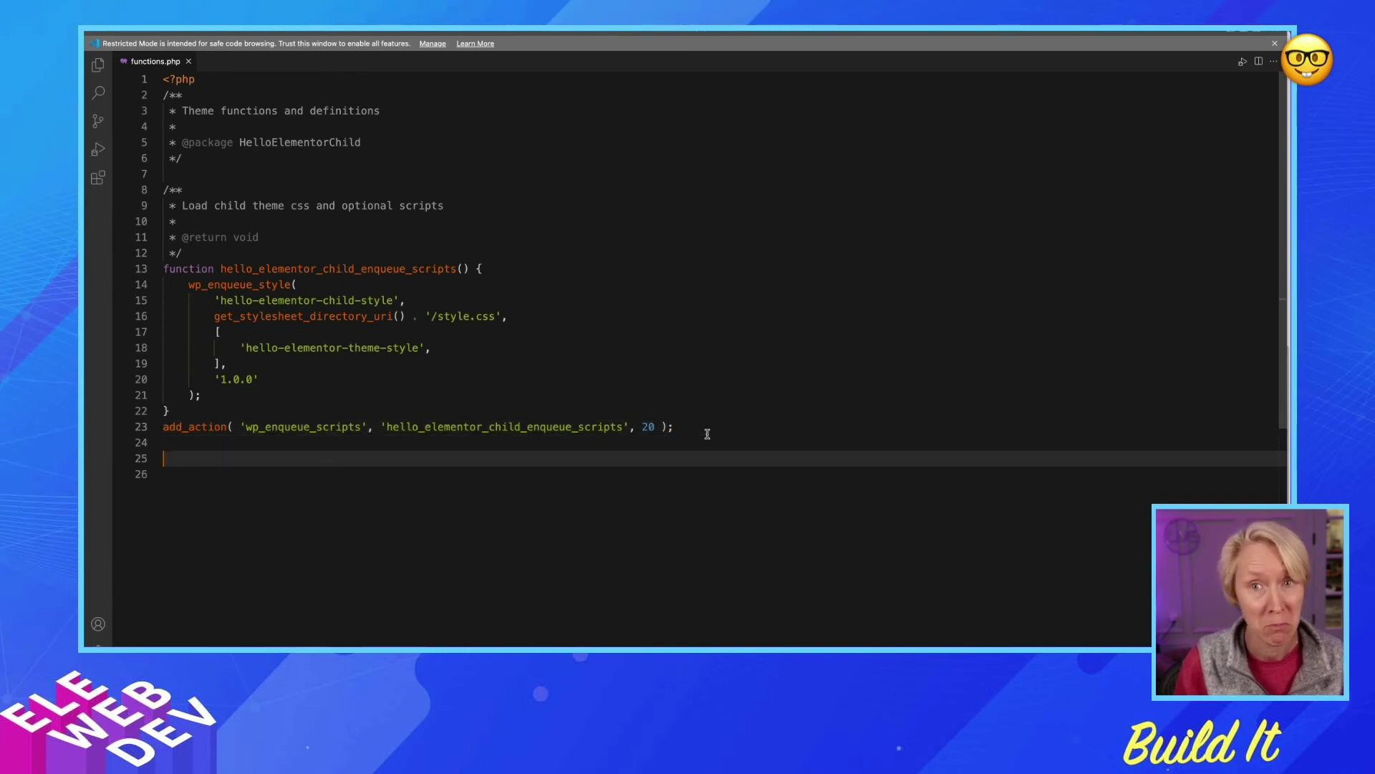
{"action": "key", "text": "super+v"}
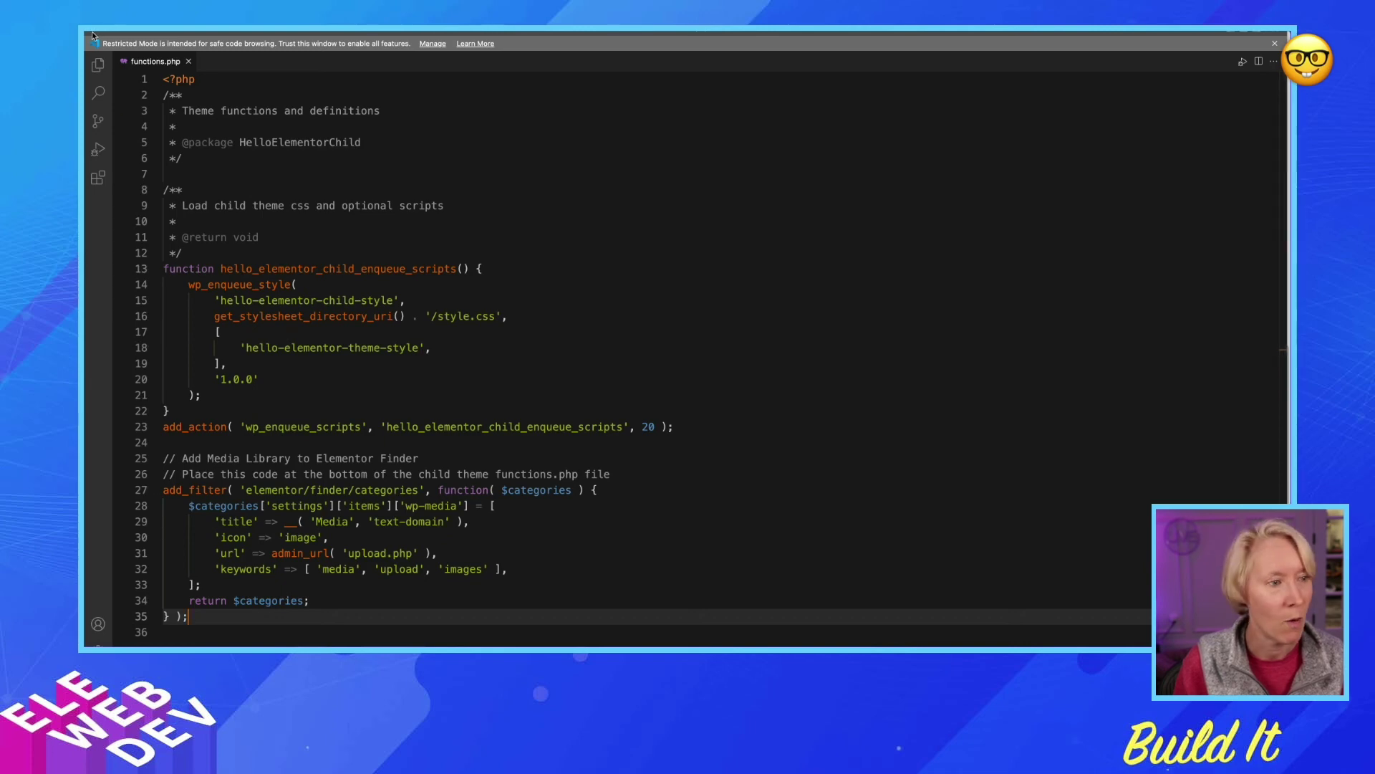
{"action": "key", "text": "super+Tab"}
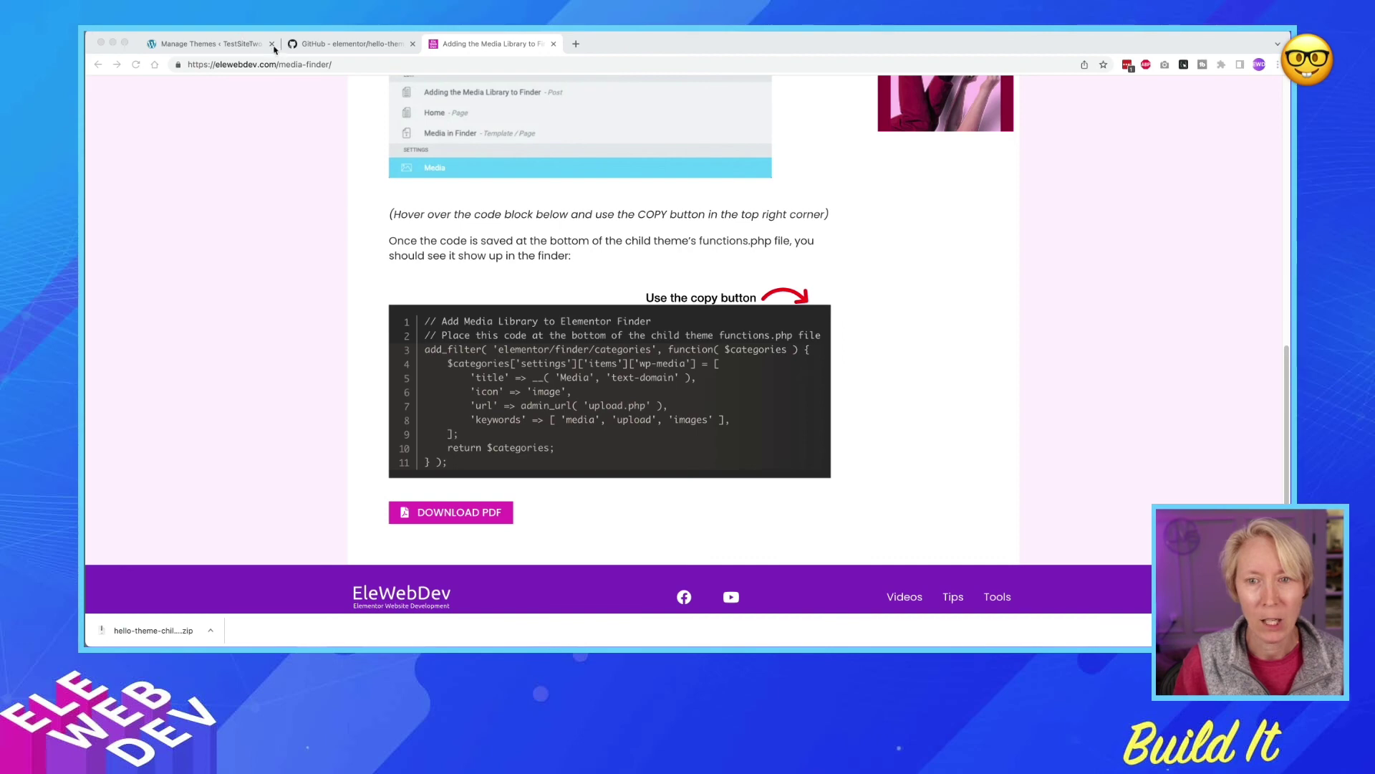
Reload the WordPress themes page and open All Pages in a new tab.
{"action": "left_click", "coordinate": [310, 45]}
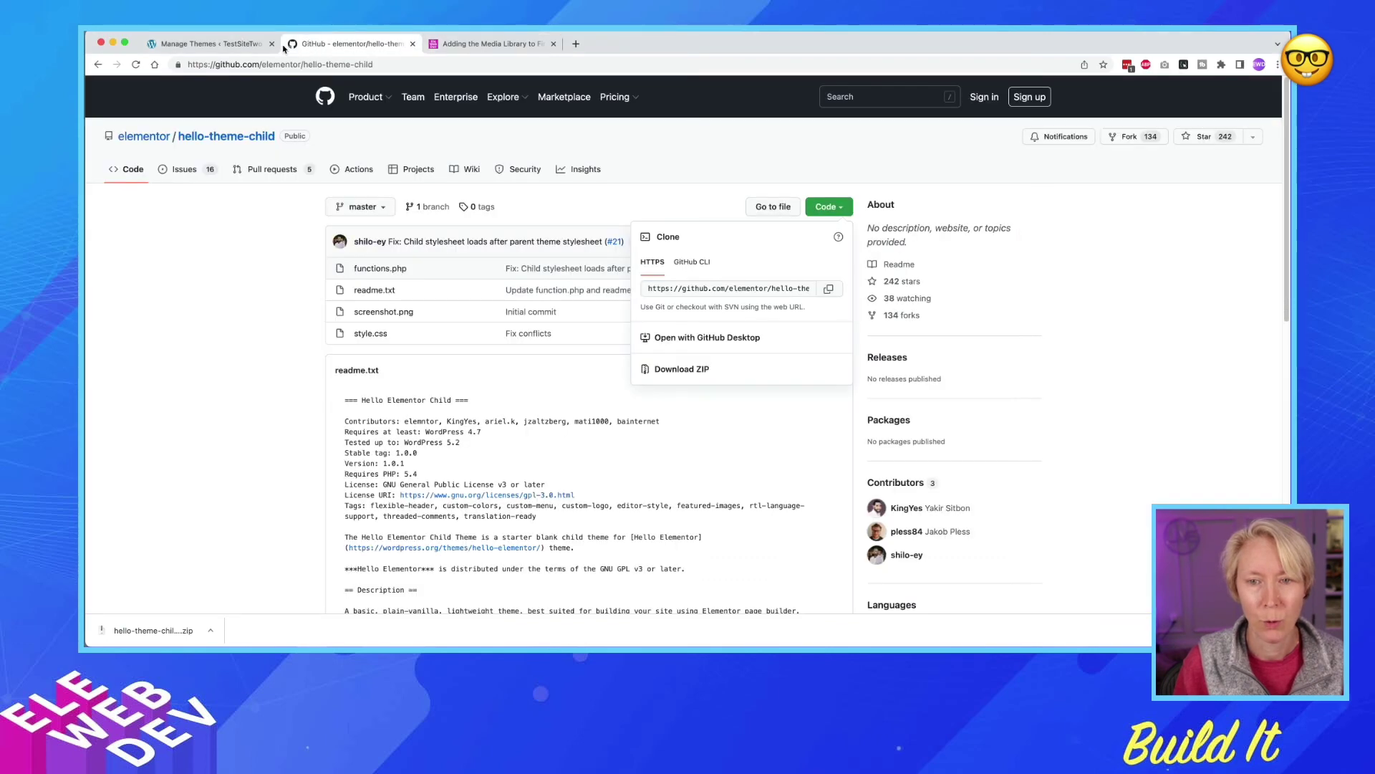
{"action": "left_click", "coordinate": [210, 44]}
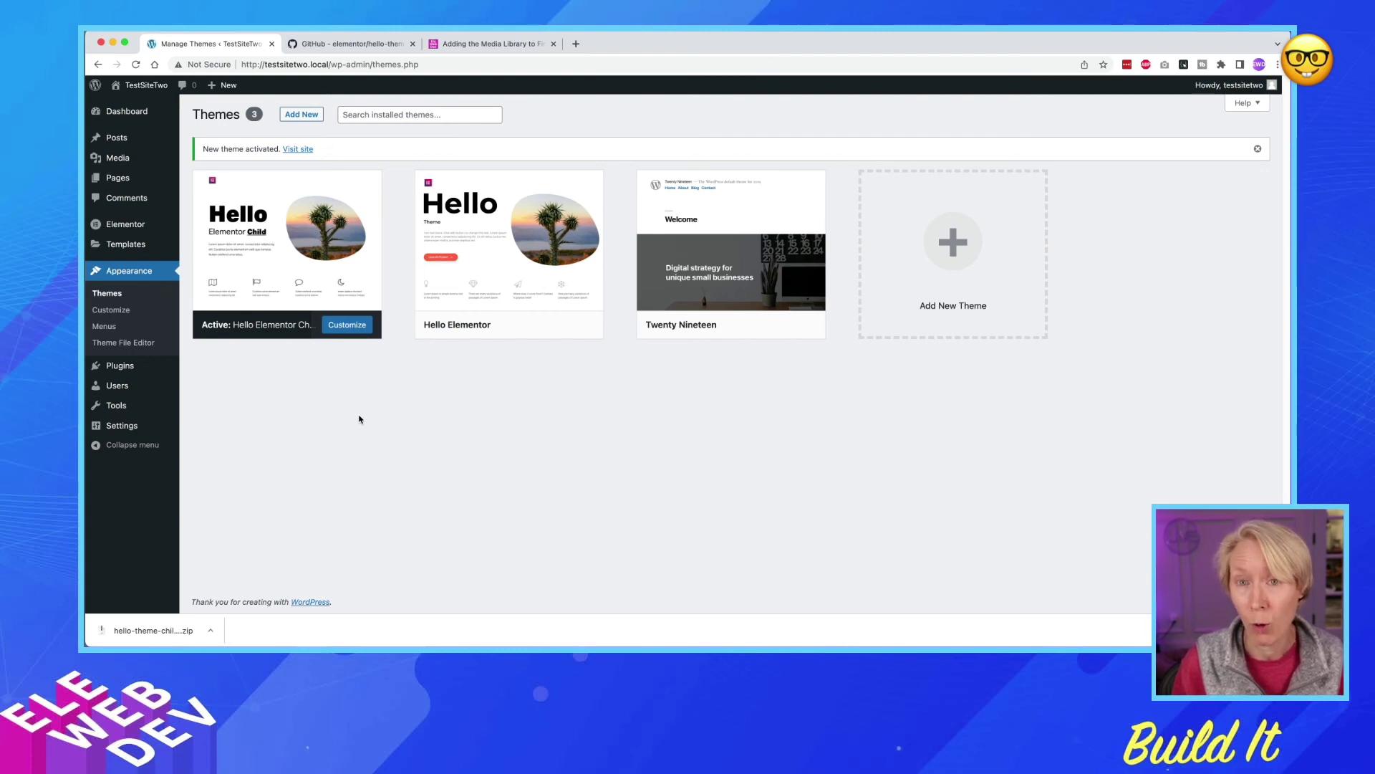
{"action": "key", "text": "super+r"}
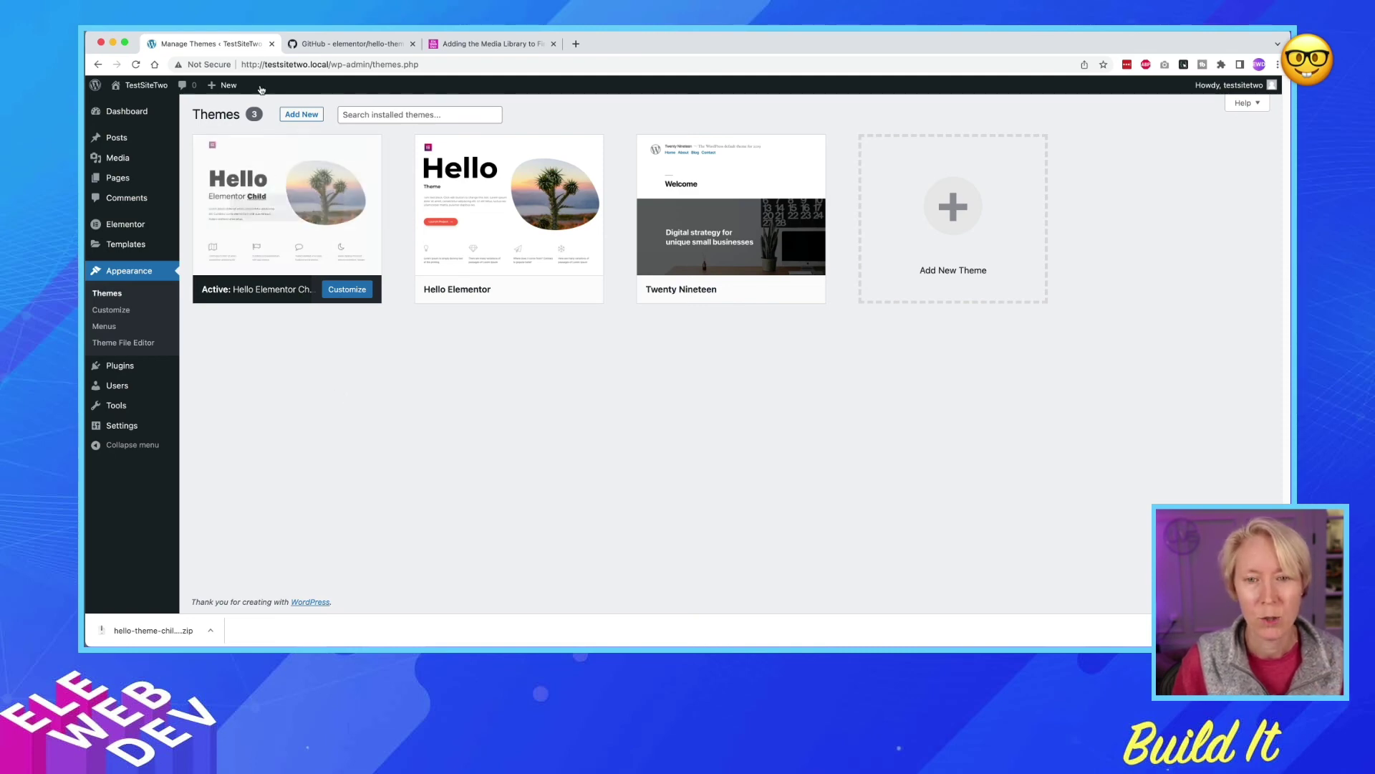
{"action": "mouse_move", "coordinate": [128, 179]}
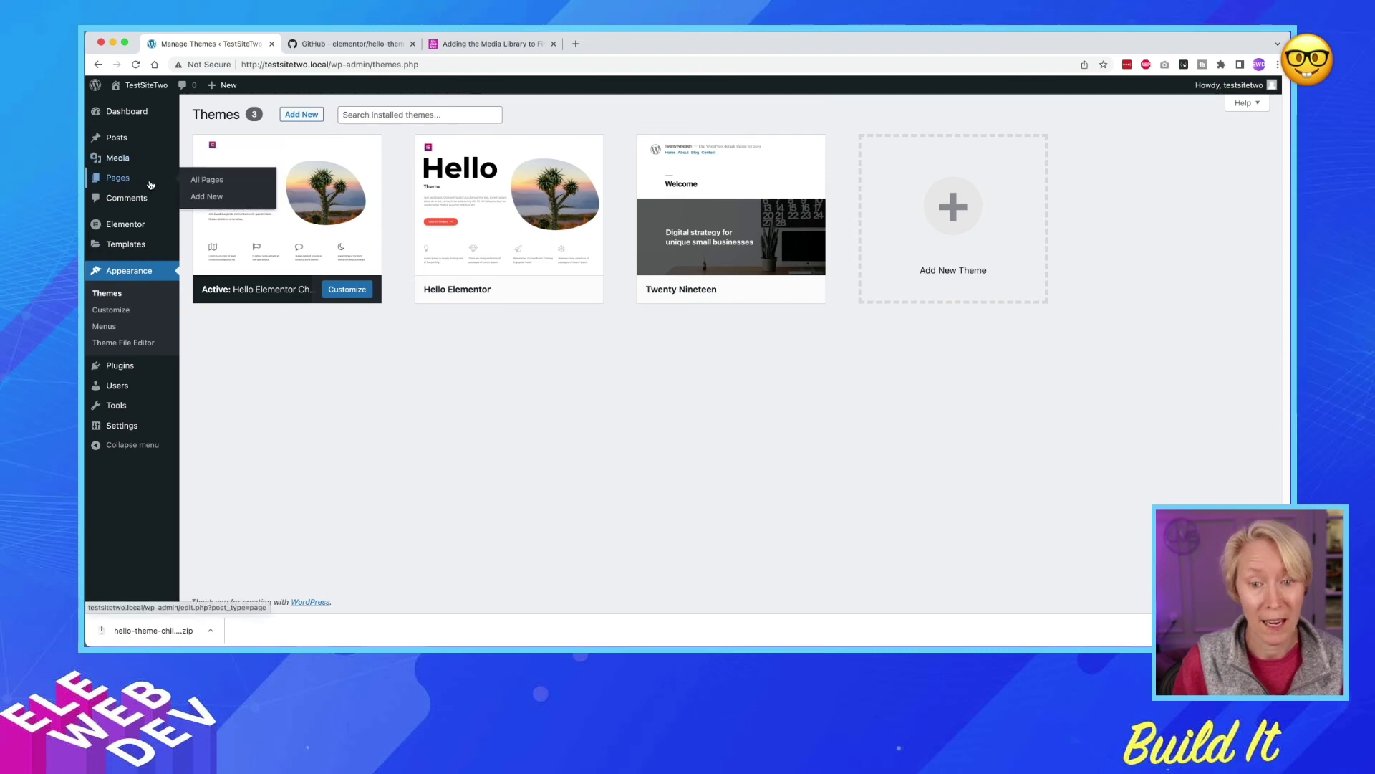
{"action": "right_click", "coordinate": [203, 181]}
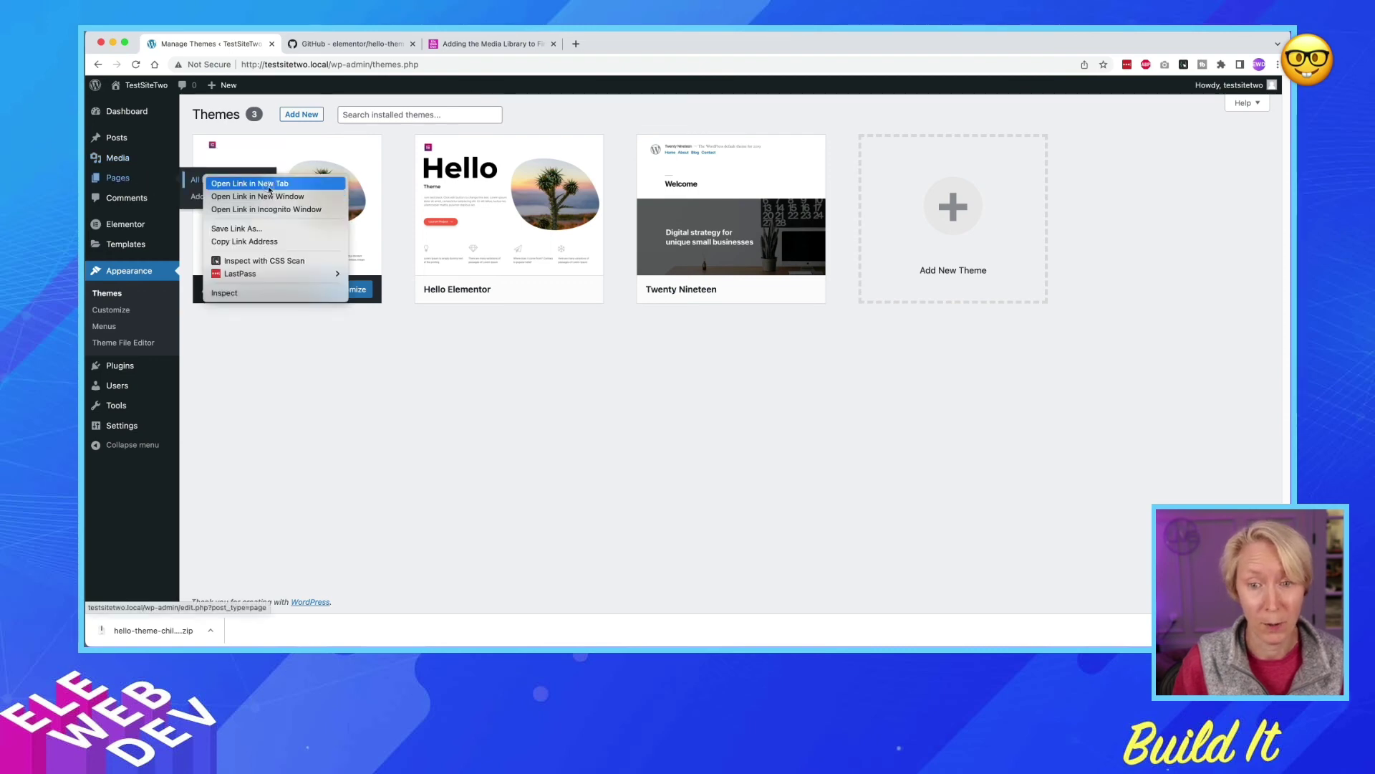
{"action": "left_click", "coordinate": [215, 184]}
Open the Home page's Elementor editor in a new tab and switch to it.
{"action": "left_click", "coordinate": [324, 44]}
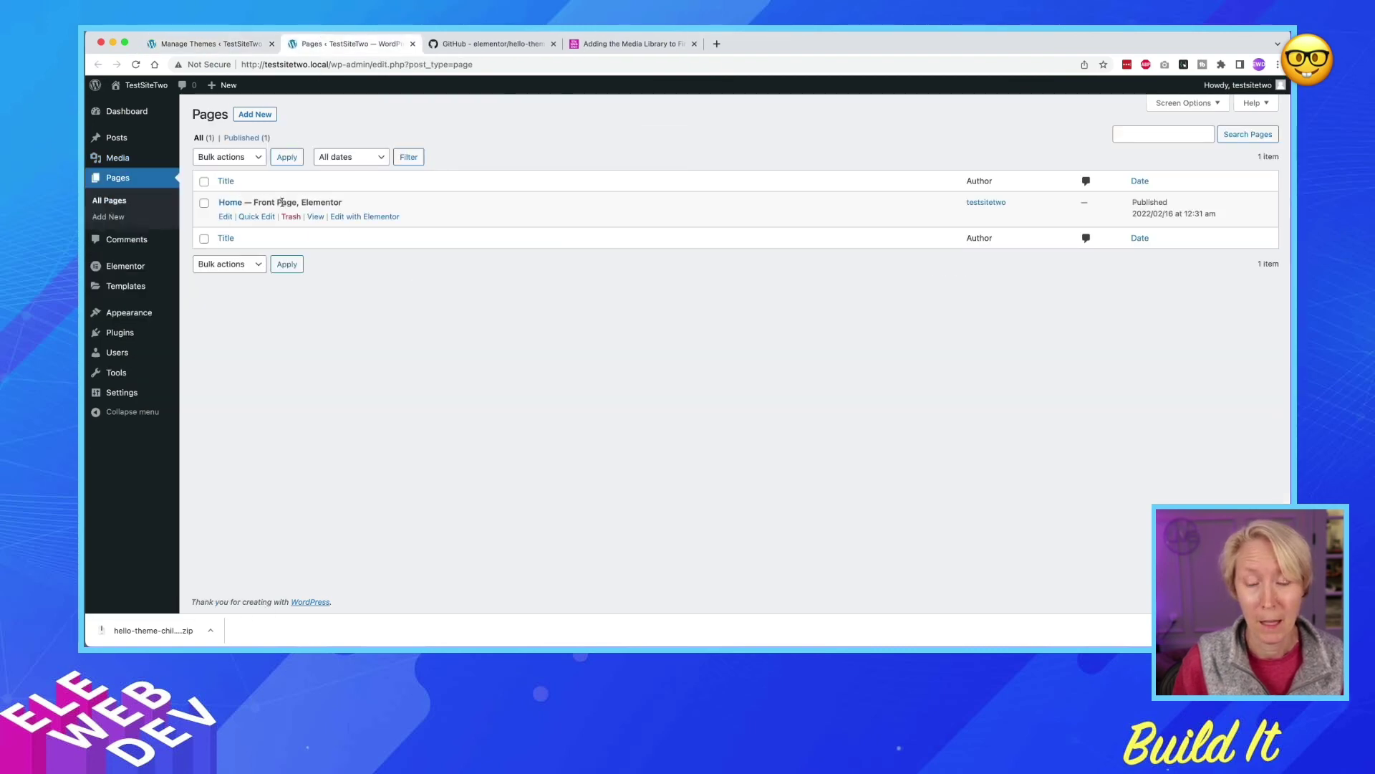
{"action": "right_click", "coordinate": [364, 213]}
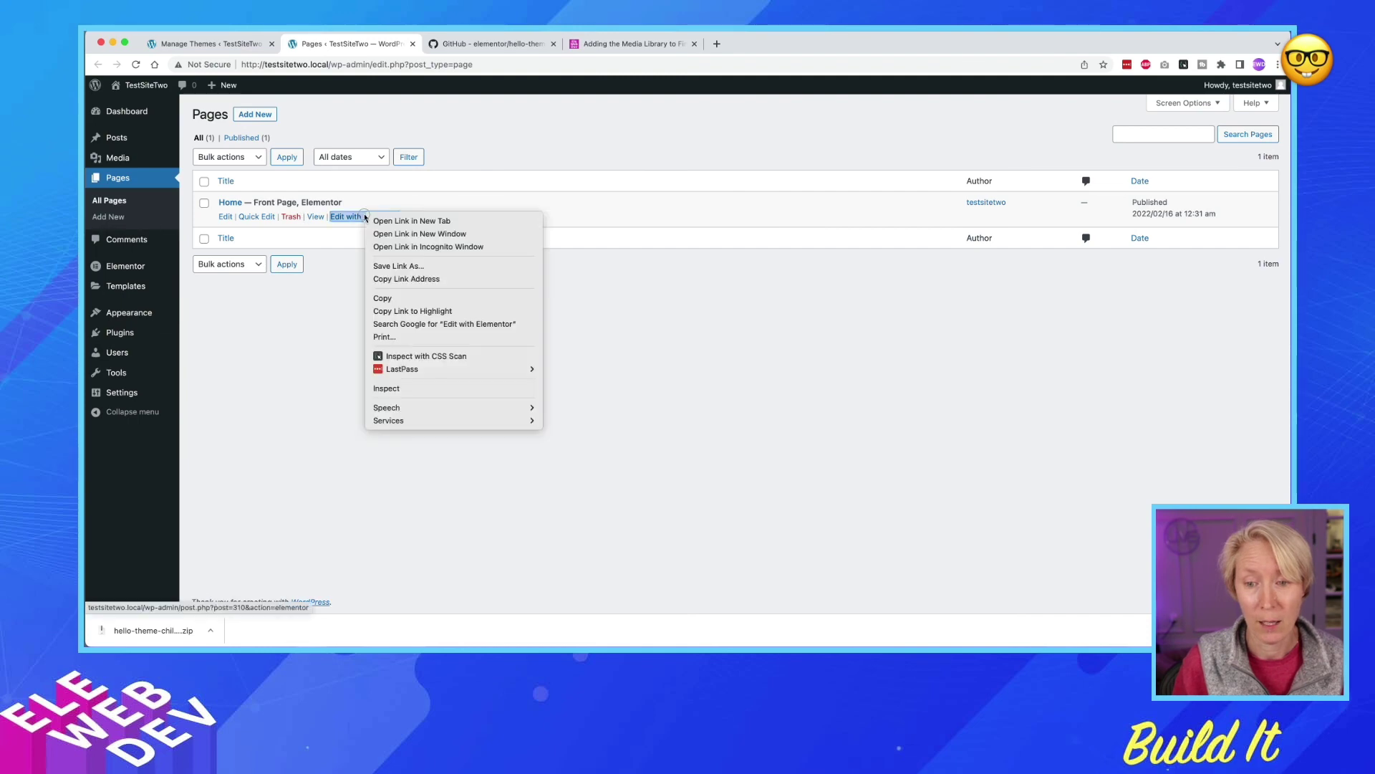
{"action": "left_click", "coordinate": [402, 221]}
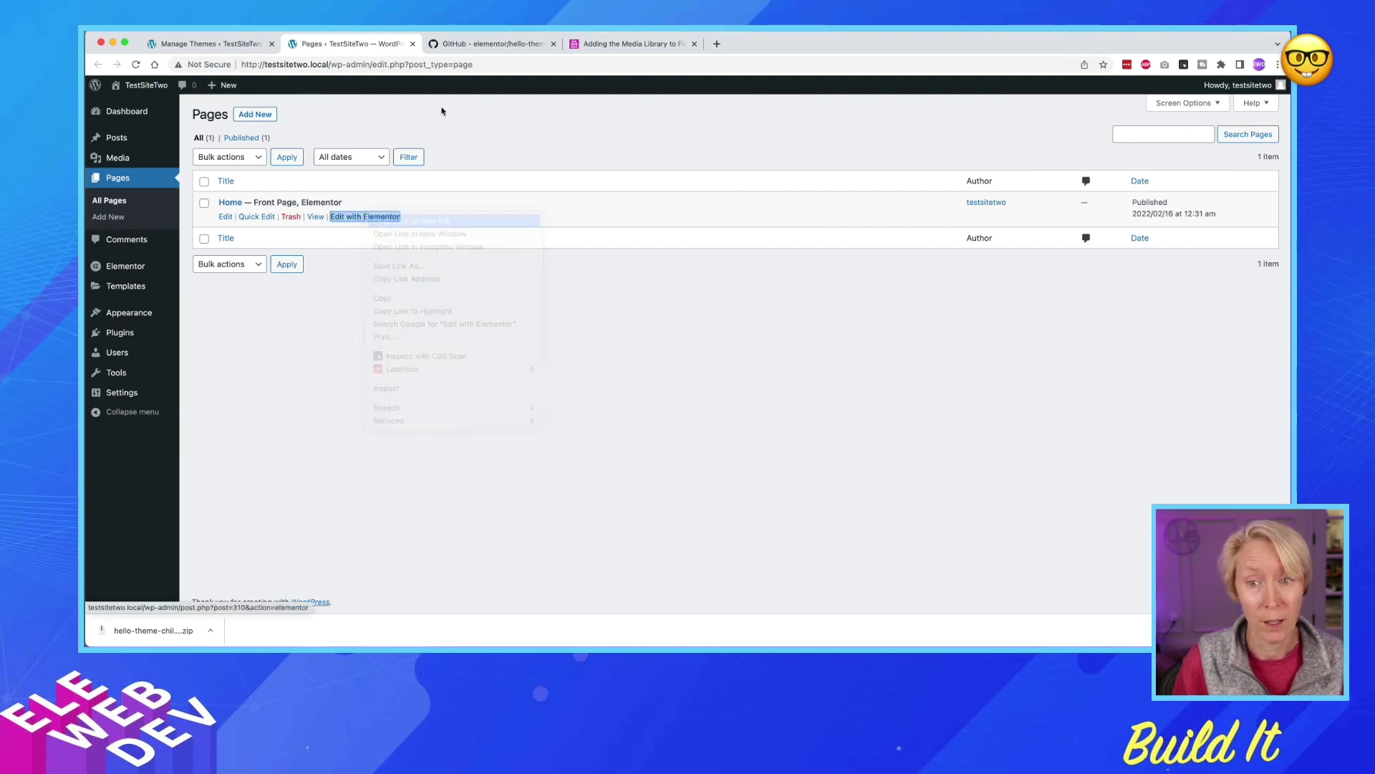
{"action": "left_click", "coordinate": [467, 45]}
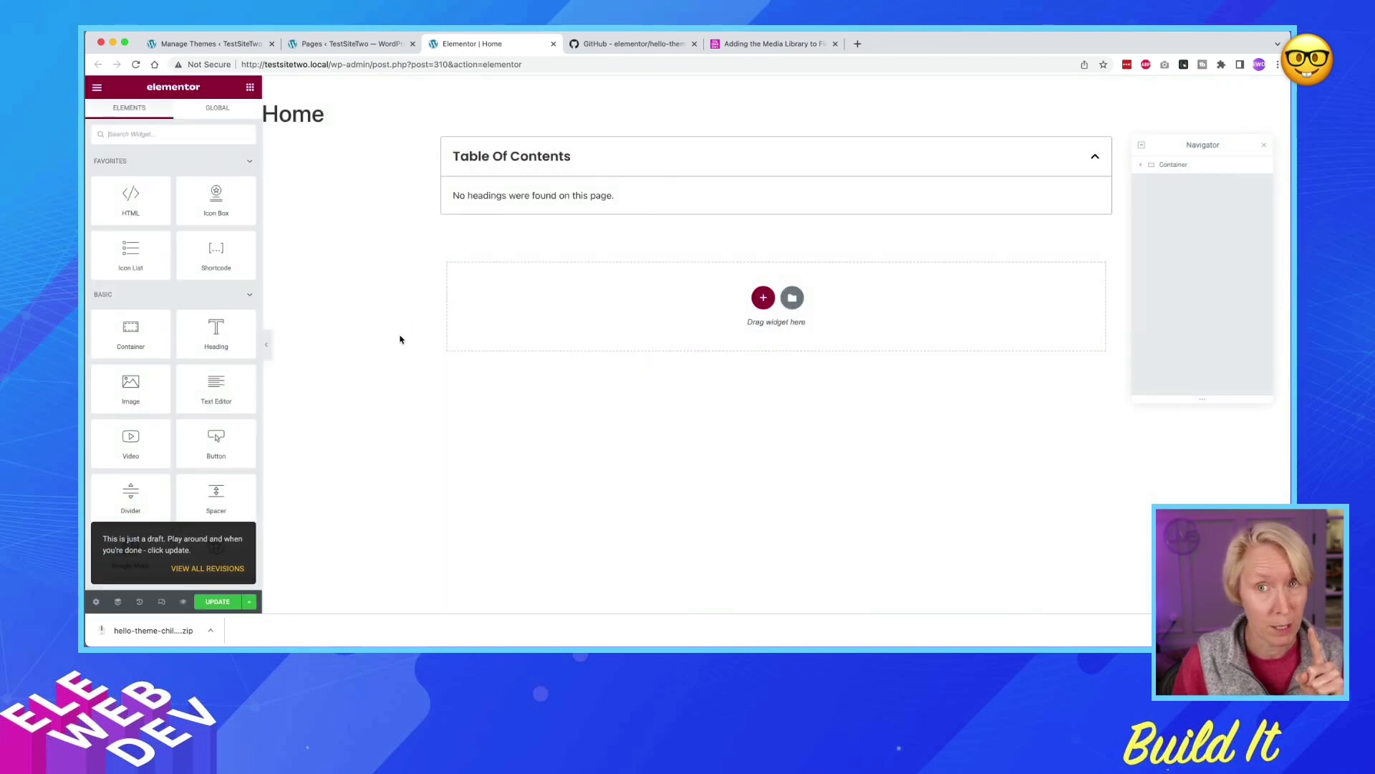
Reload and save the Home page, then search 'media' in Elementor Finder.
{"action": "key", "text": "super+r"}
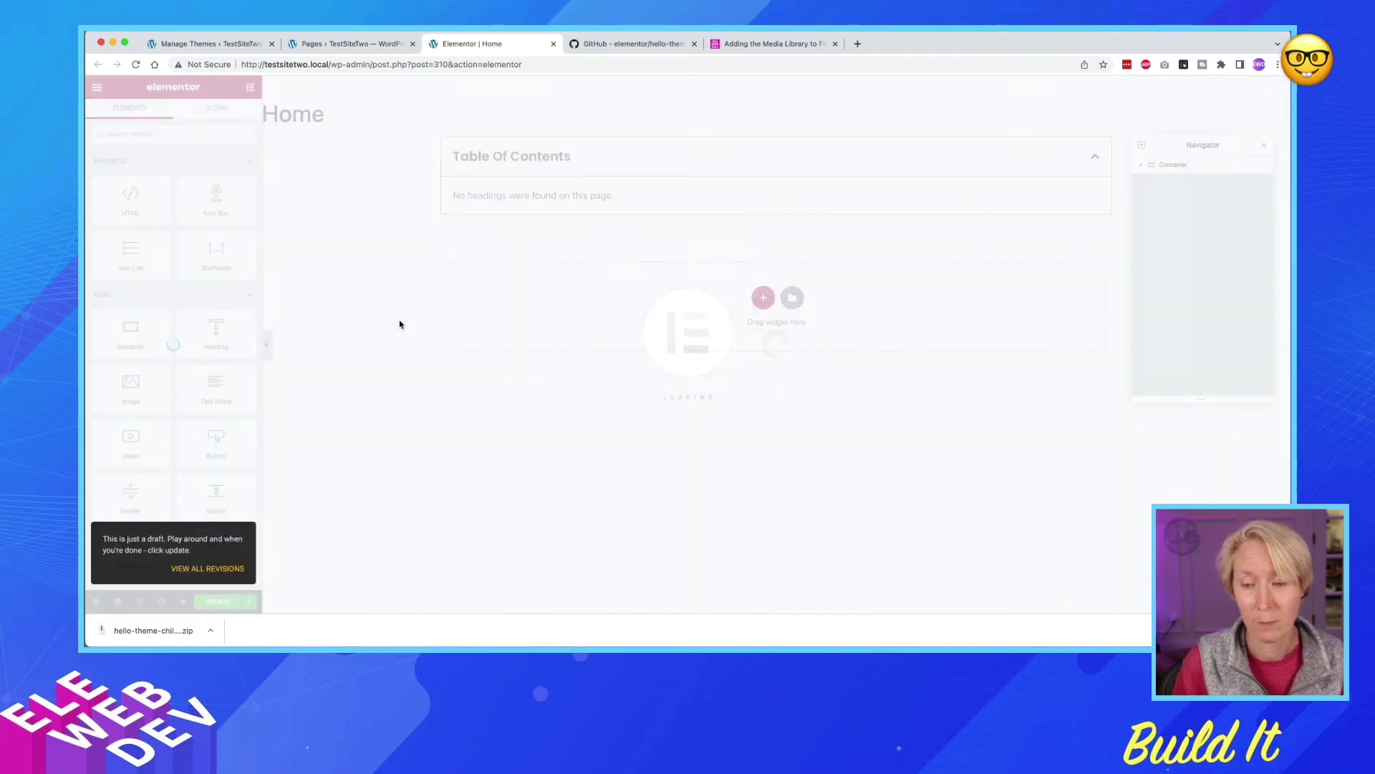
{"action": "key", "text": "super+s"}
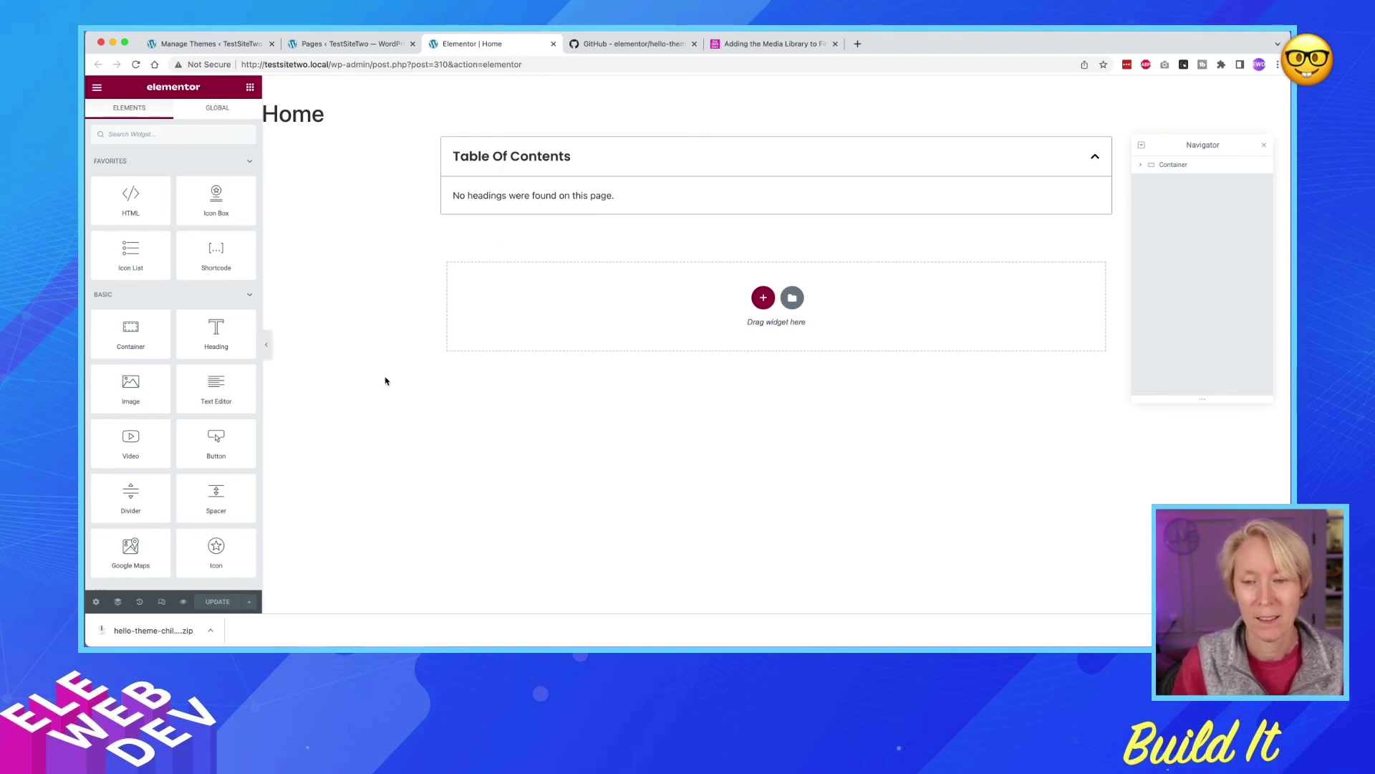
{"action": "key", "text": "super+e"}
{"action": "type", "text": "media"}
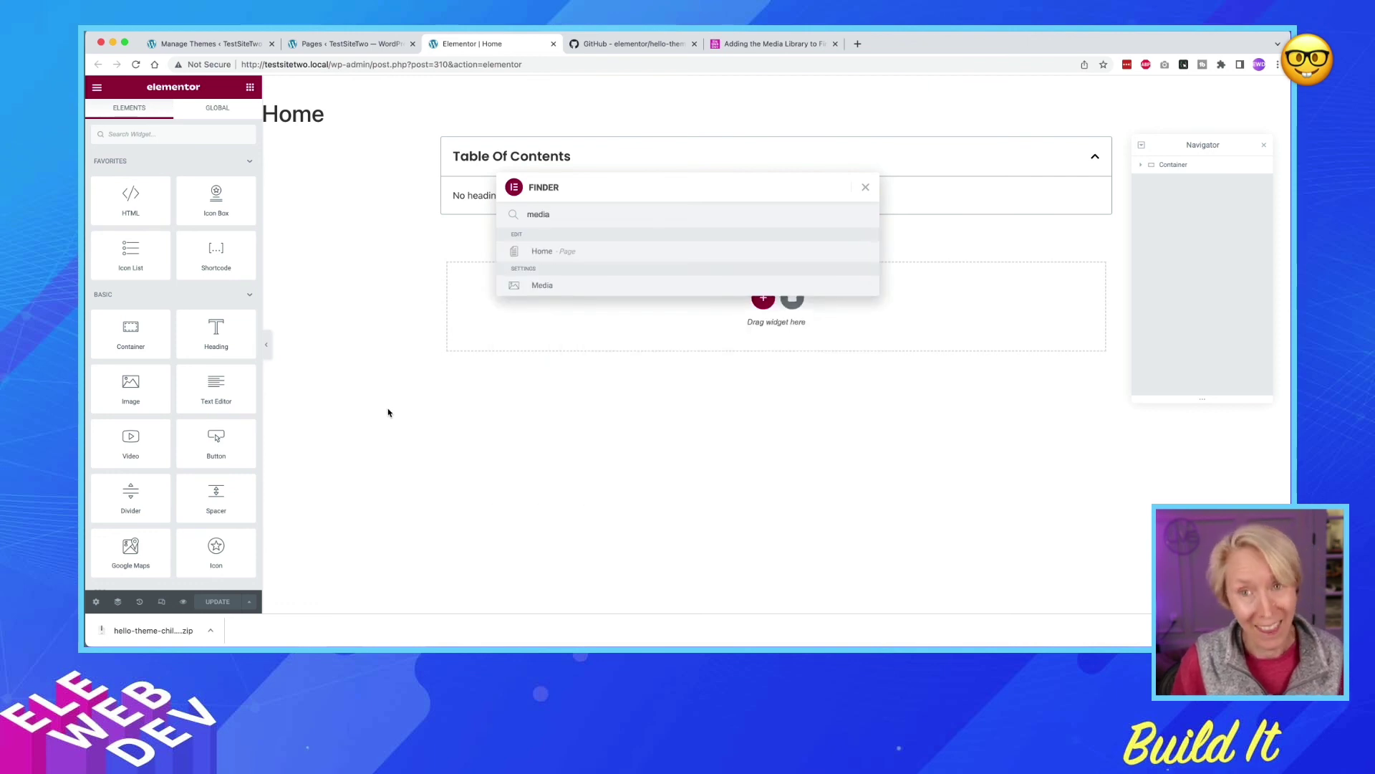
Open the Finder's Media result in a new tab showing the Media Library's 10 items.
{"action": "right_click", "coordinate": [537, 290]}
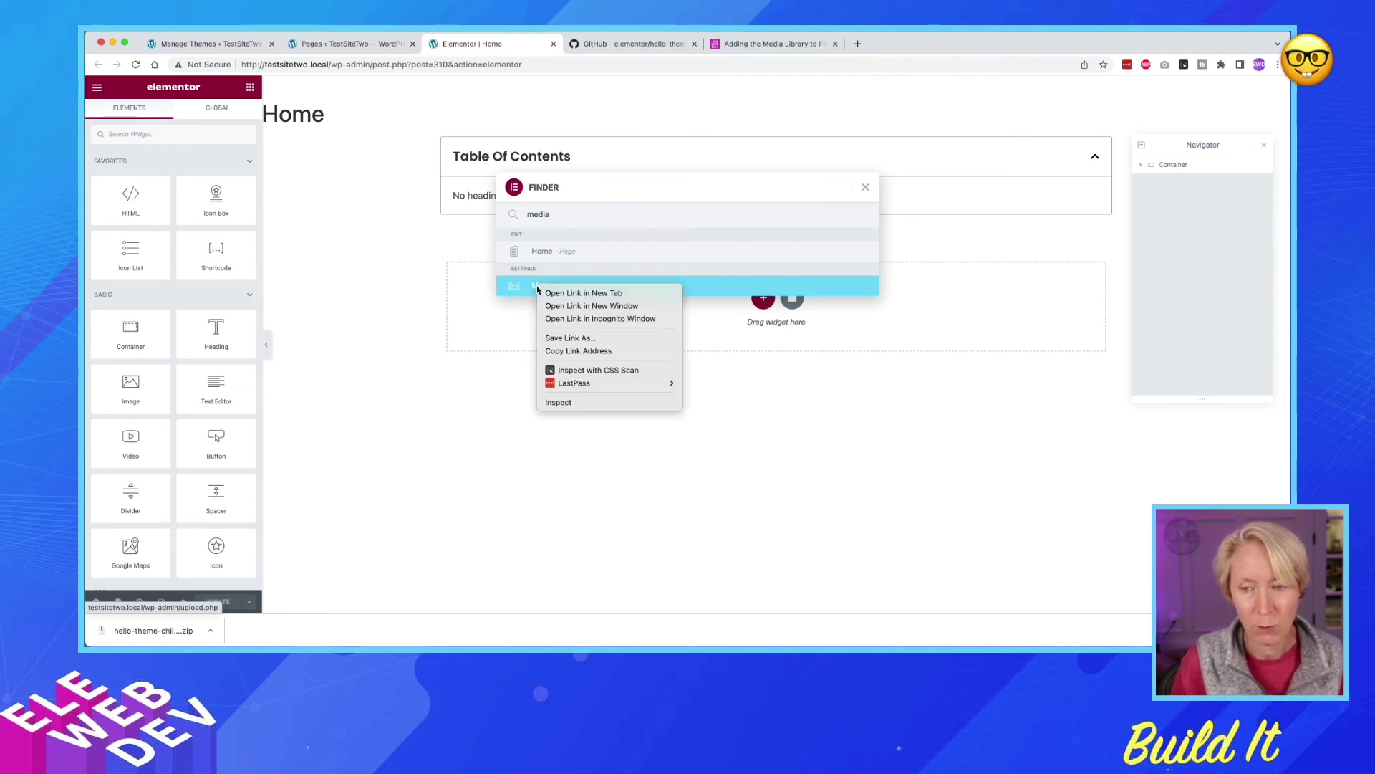
{"action": "left_click", "coordinate": [562, 293]}
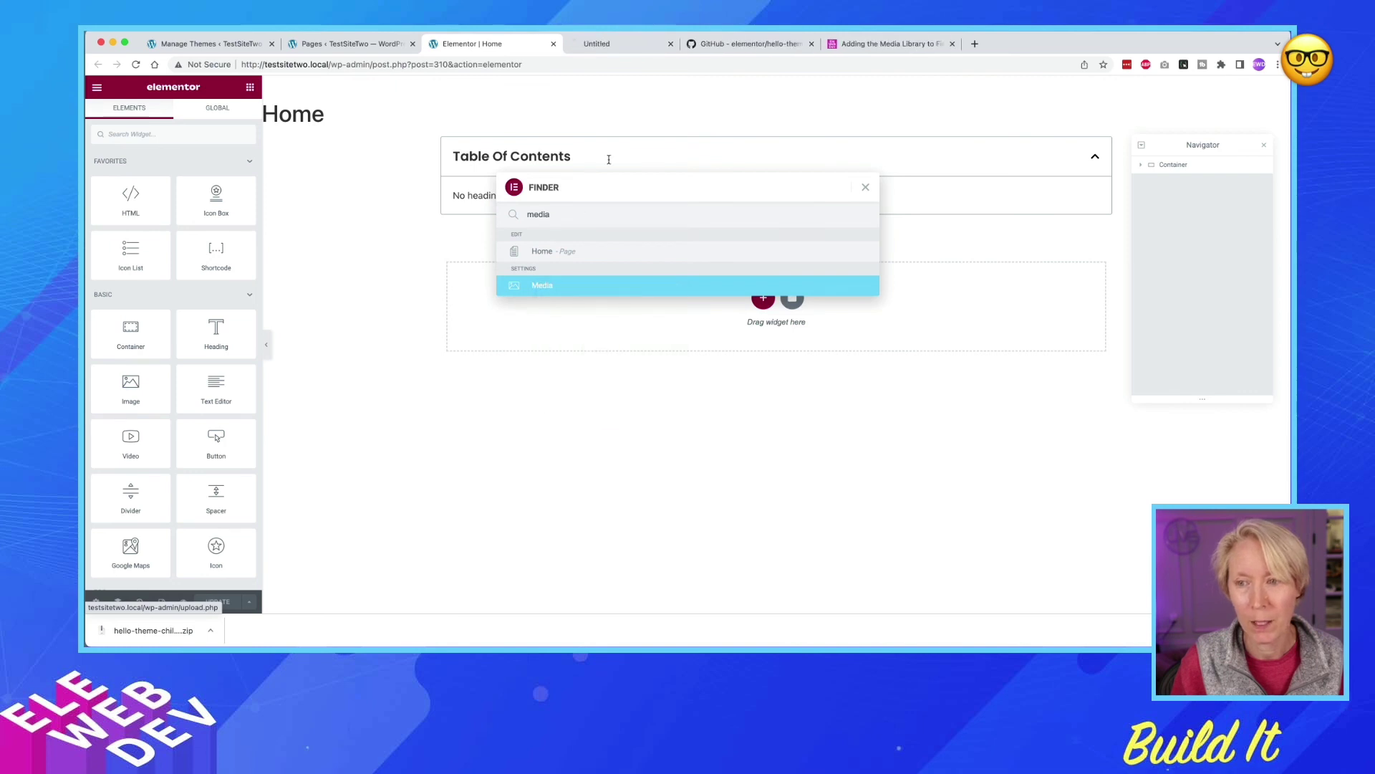
{"action": "left_click", "coordinate": [639, 47]}
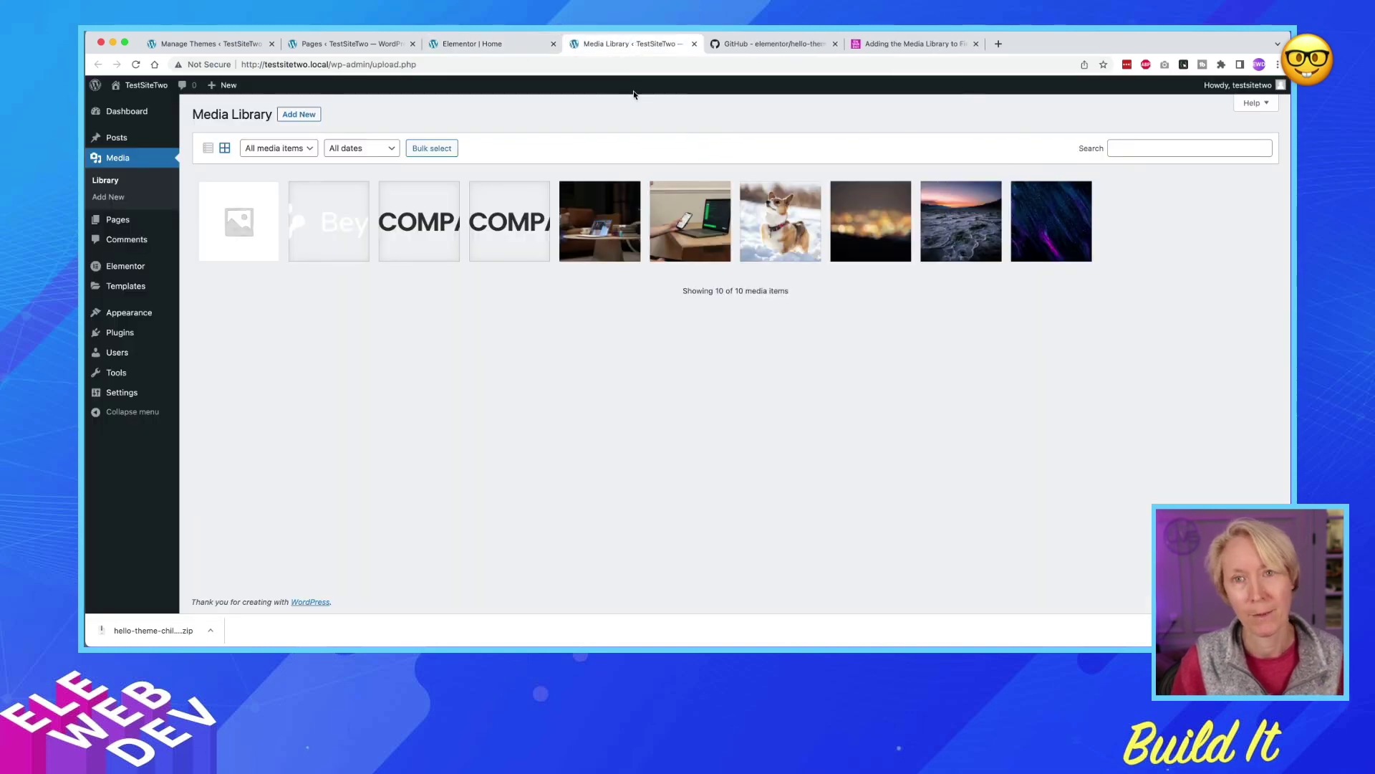